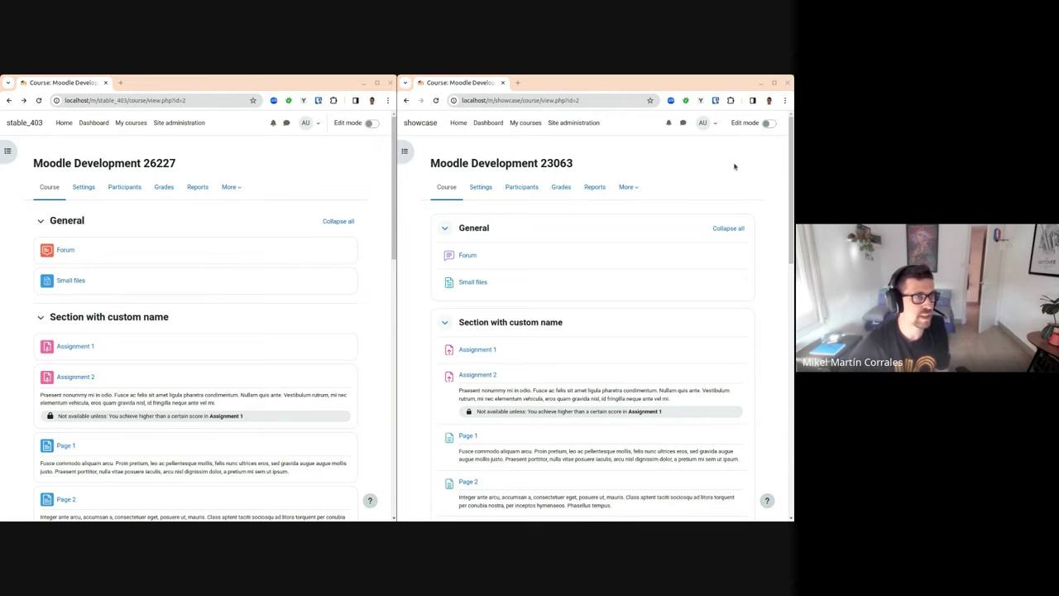
- Turn on edit mode in both the showcase course and the stable_403 course
click(770, 131)
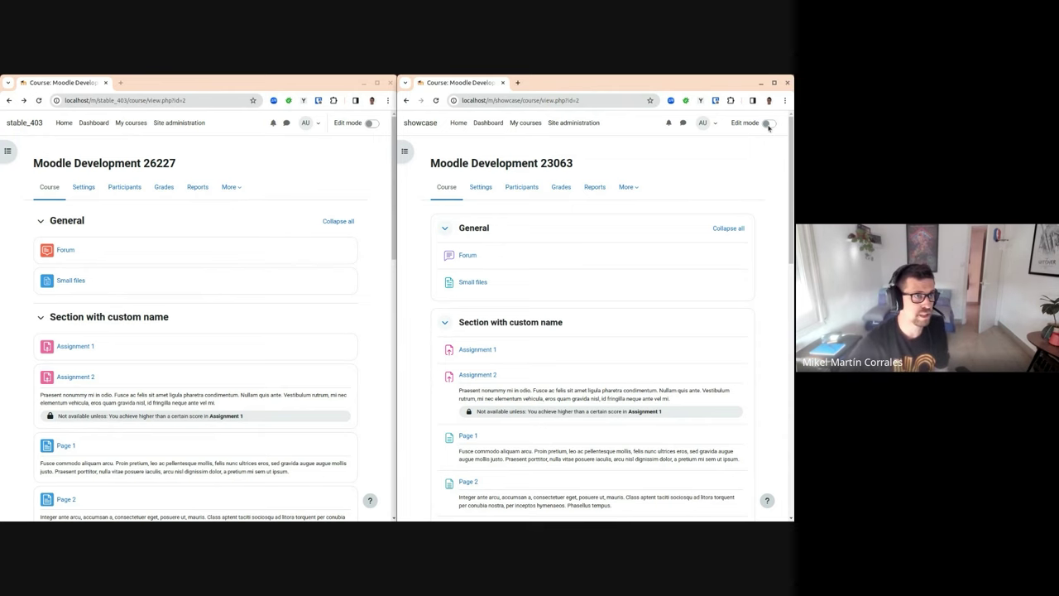
click(768, 123)
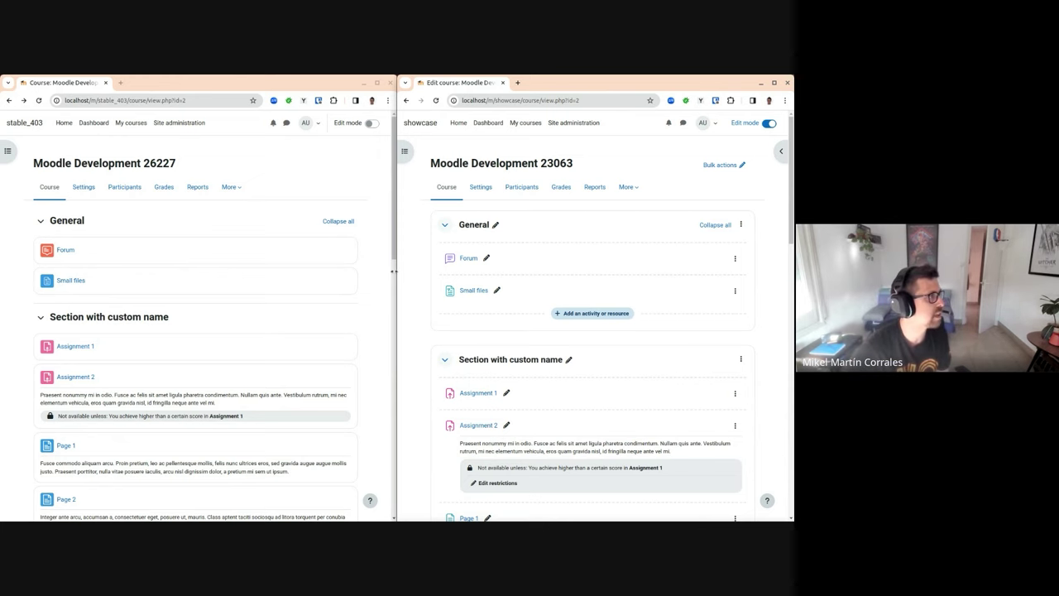
click(371, 122)
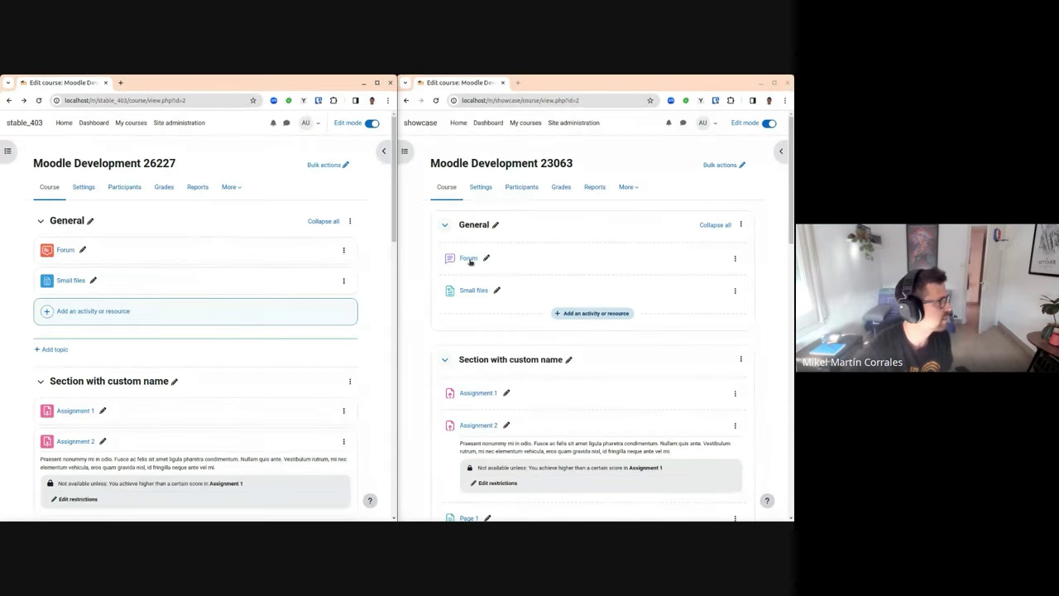
- Bring up the activity chooser above Forum in the General section of stable_403 and of showcase, closing it each time
click(198, 235)
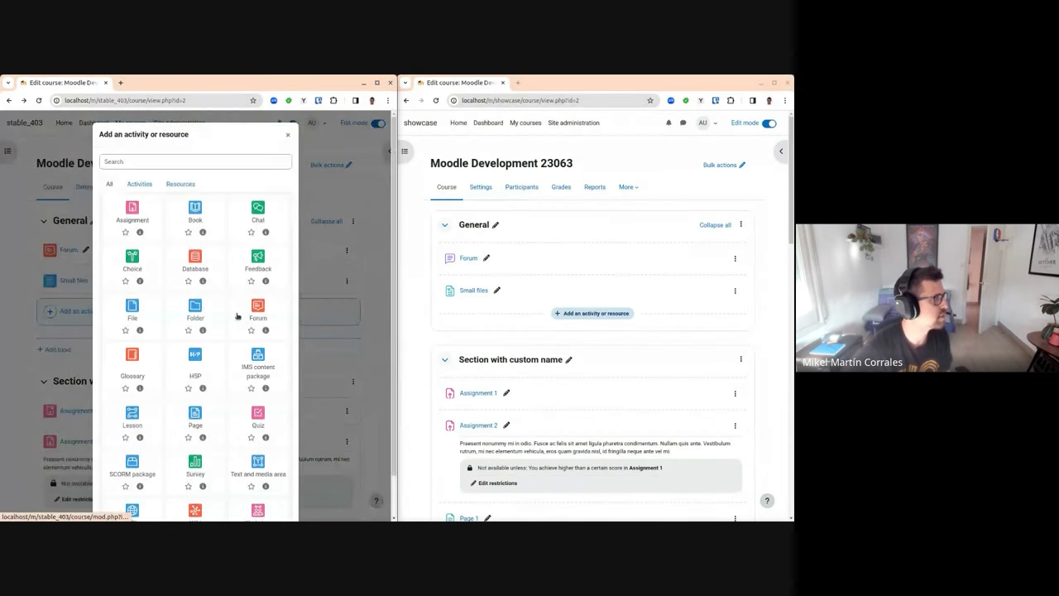
click(290, 135)
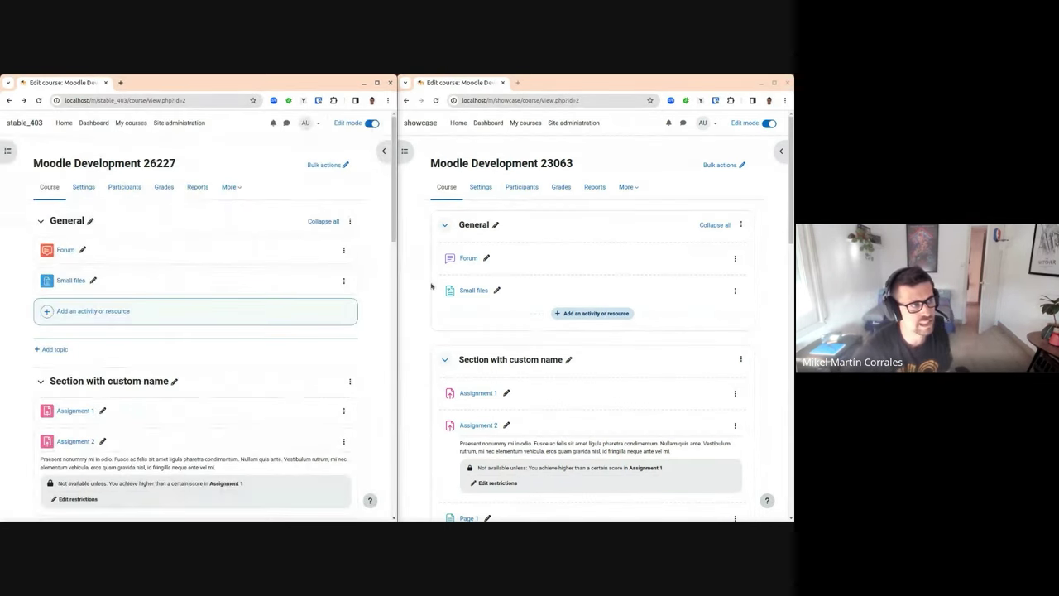
click(592, 240)
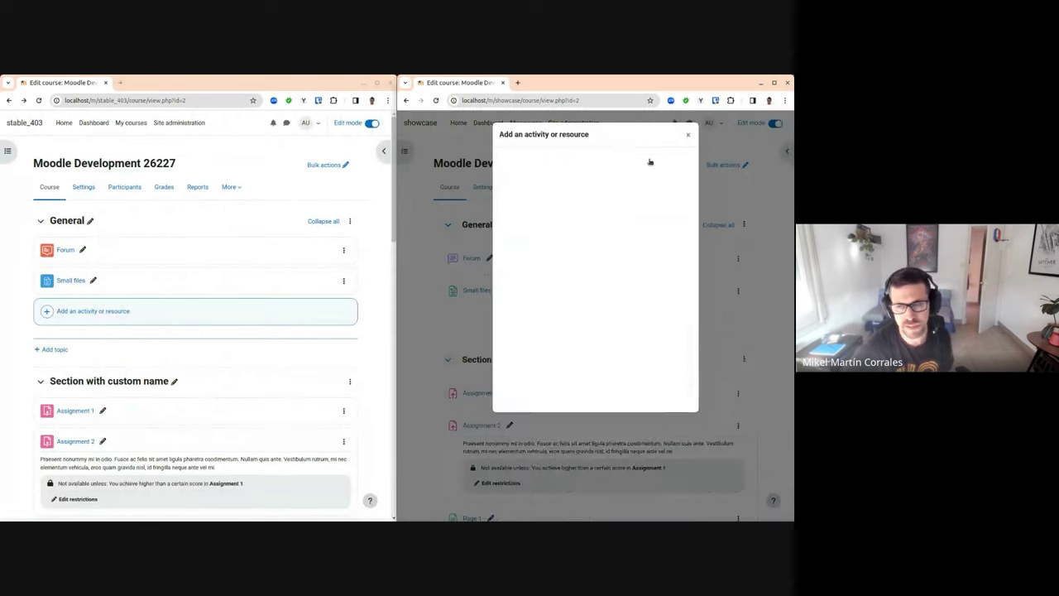
click(684, 135)
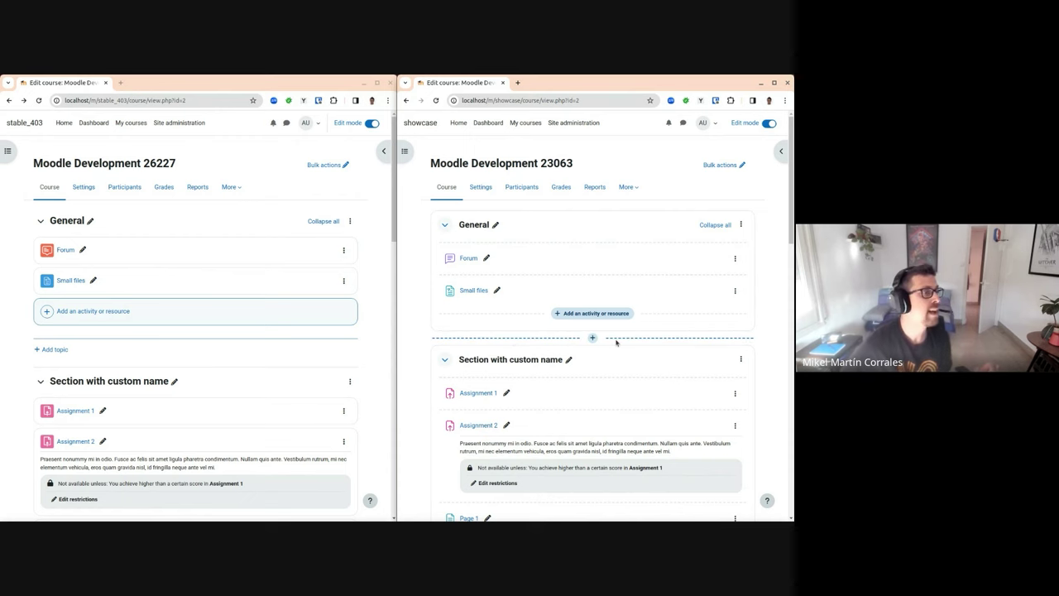
- Examine the showcase course's sections, including the add-activity and add-section controls at the end of the content
scroll(615, 342, down, 3)
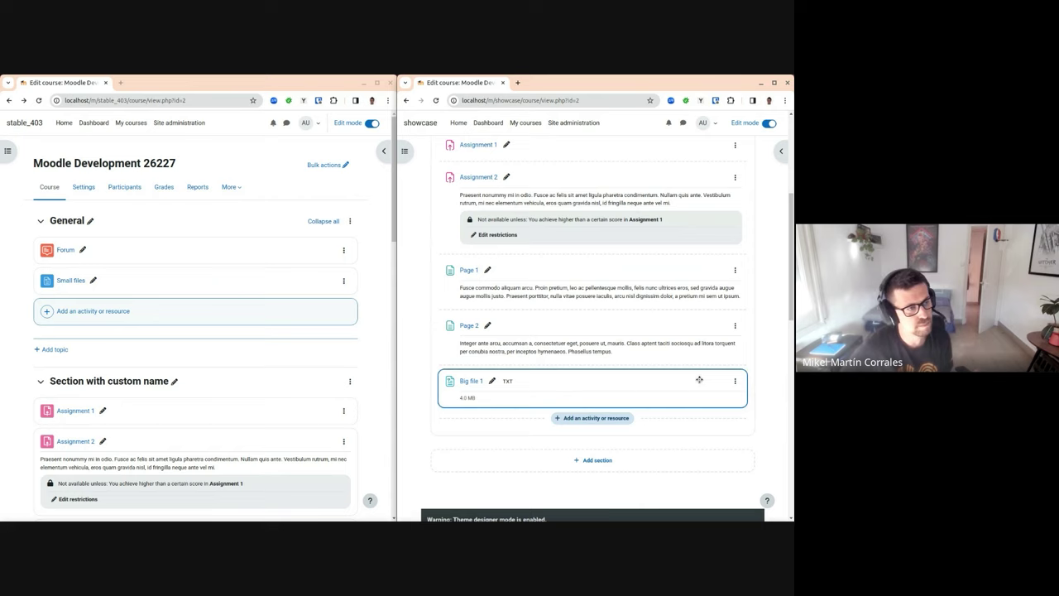
scroll(700, 379, up, 1)
scroll(699, 379, down, 2)
scroll(605, 332, down, 1)
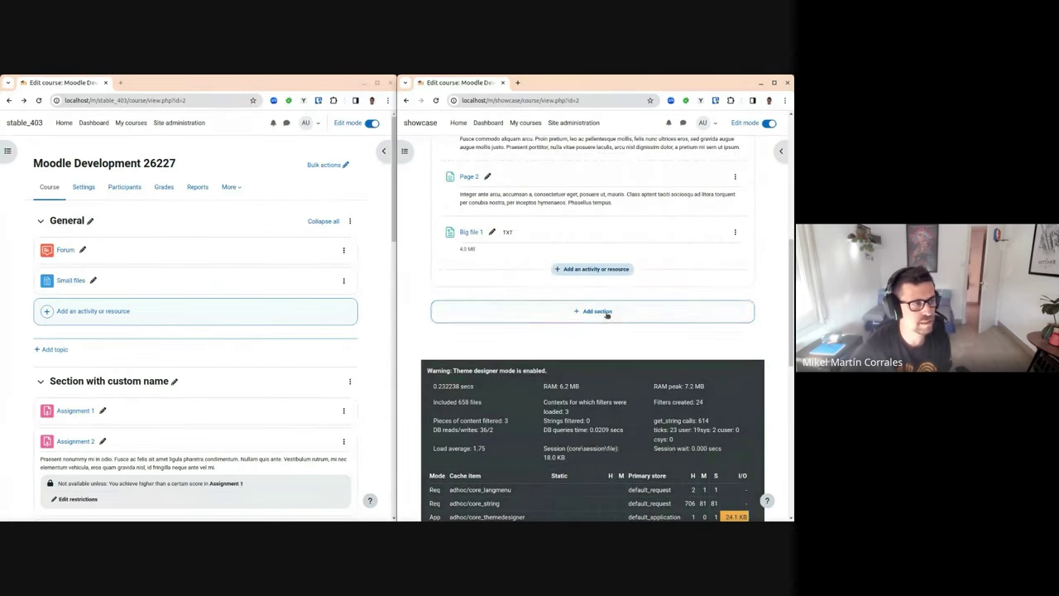
scroll(591, 321, up, 2)
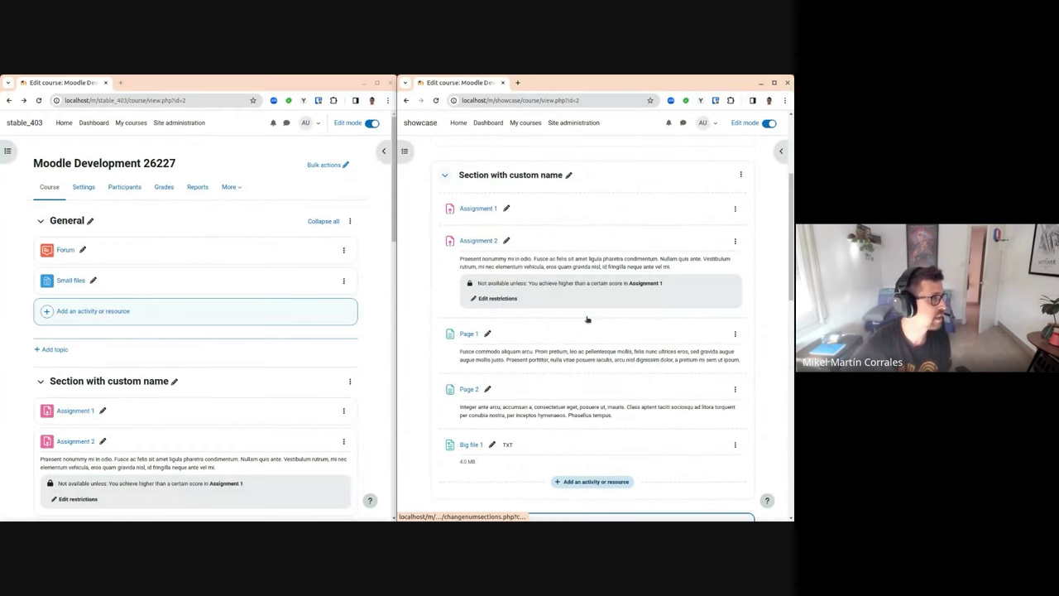
scroll(587, 319, up, 2)
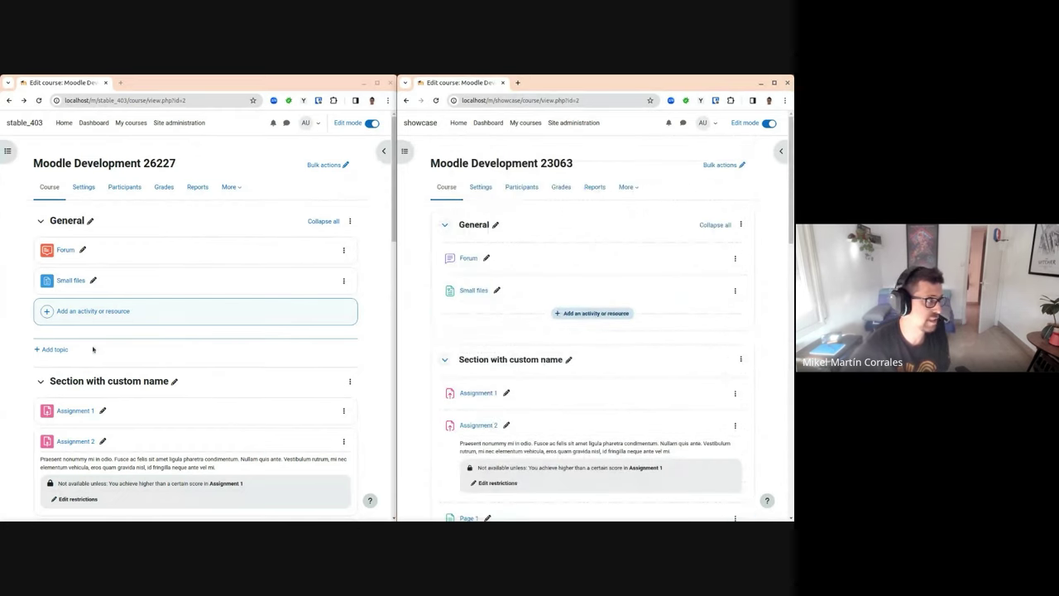
- Add a topic below General in the stable_403 course and delete it again
click(50, 349)
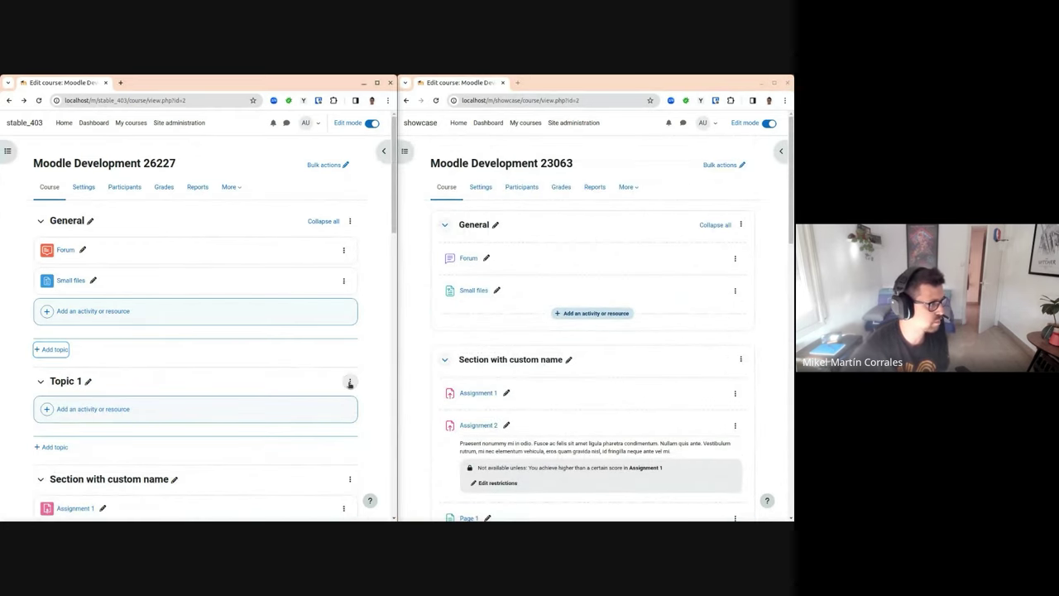
click(350, 381)
click(329, 460)
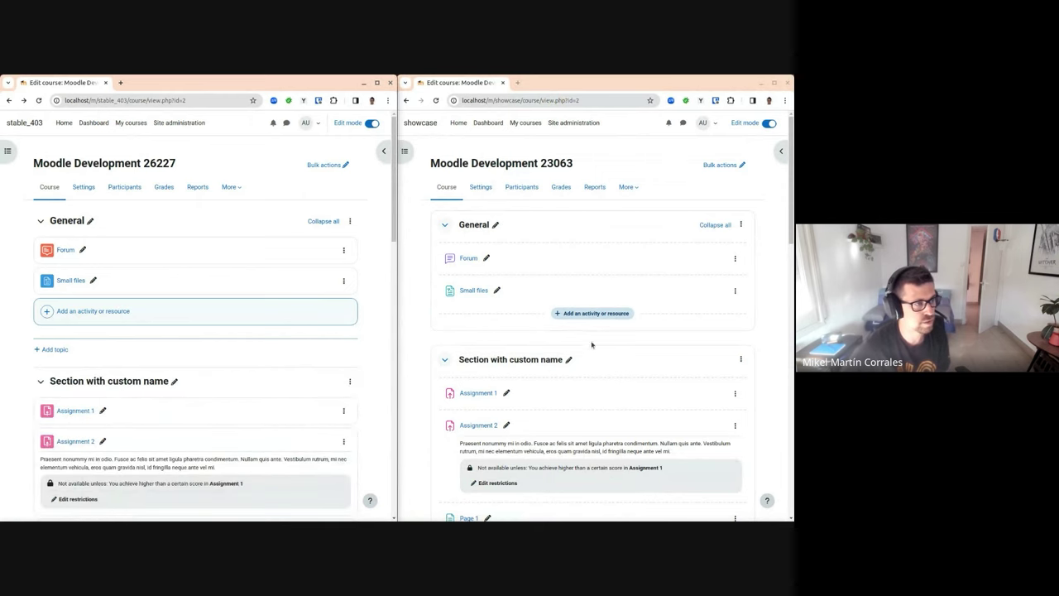
- Insert a topic between General and Section with custom name in the showcase course, and delete it again
click(592, 337)
click(740, 359)
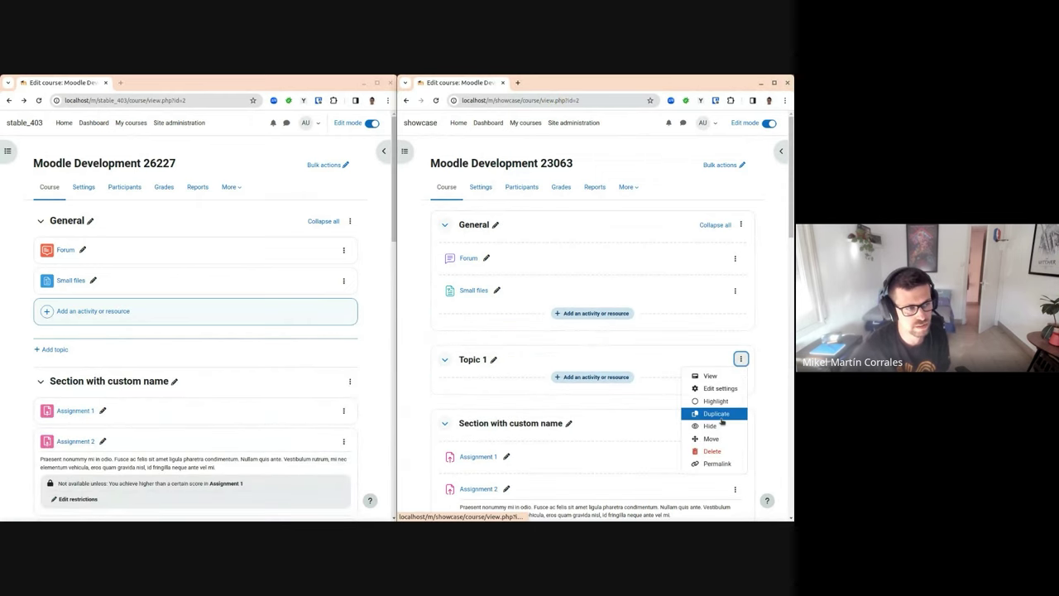
click(713, 451)
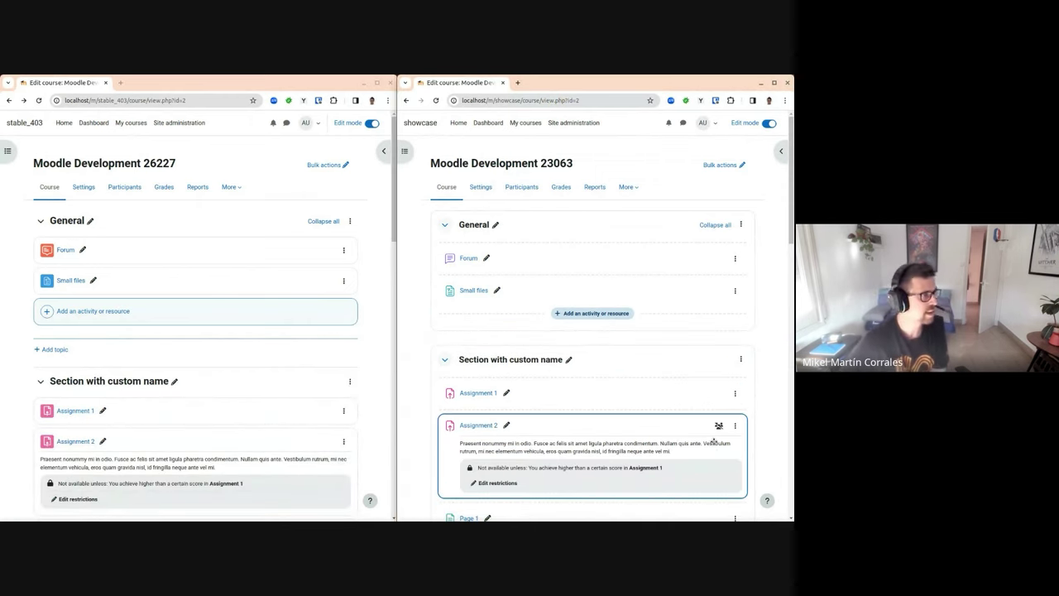
- Collapse all sections in both the stable_403 and showcase courses
click(323, 221)
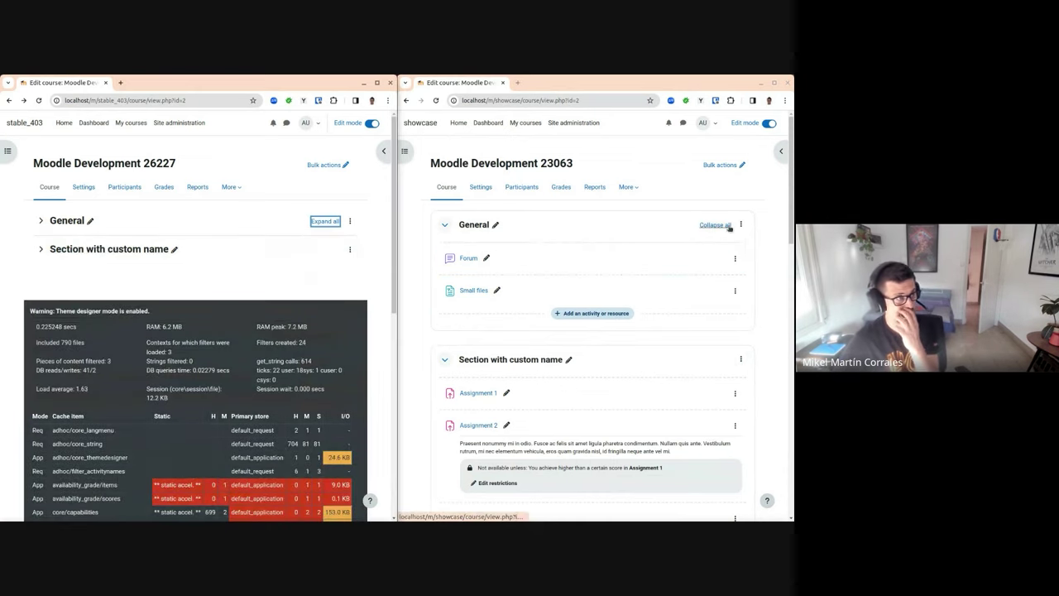
click(716, 225)
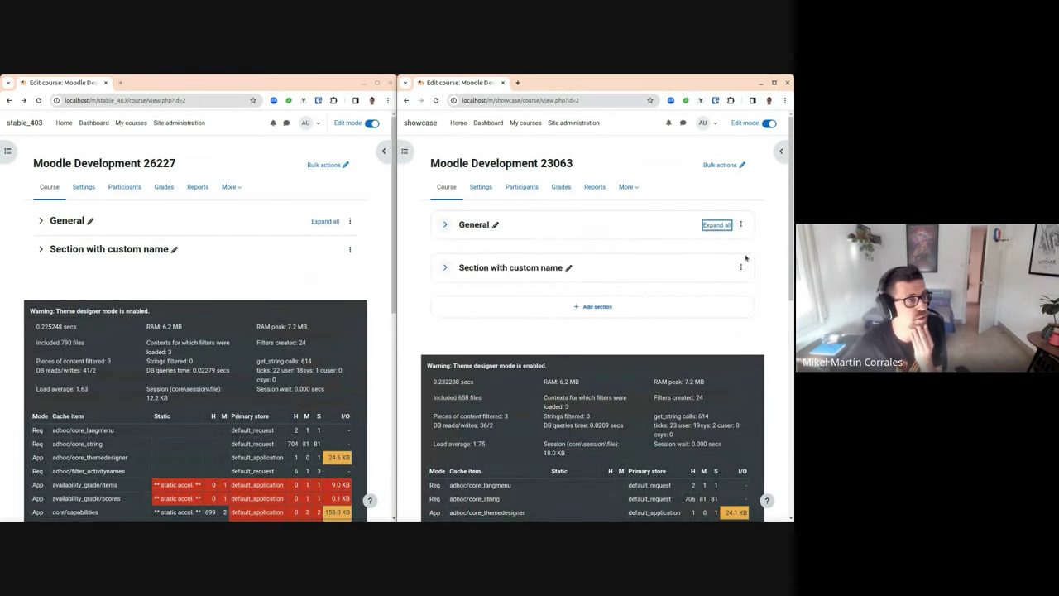
- Insert a topic between the two collapsed sections of the showcase course and delete it again
click(592, 246)
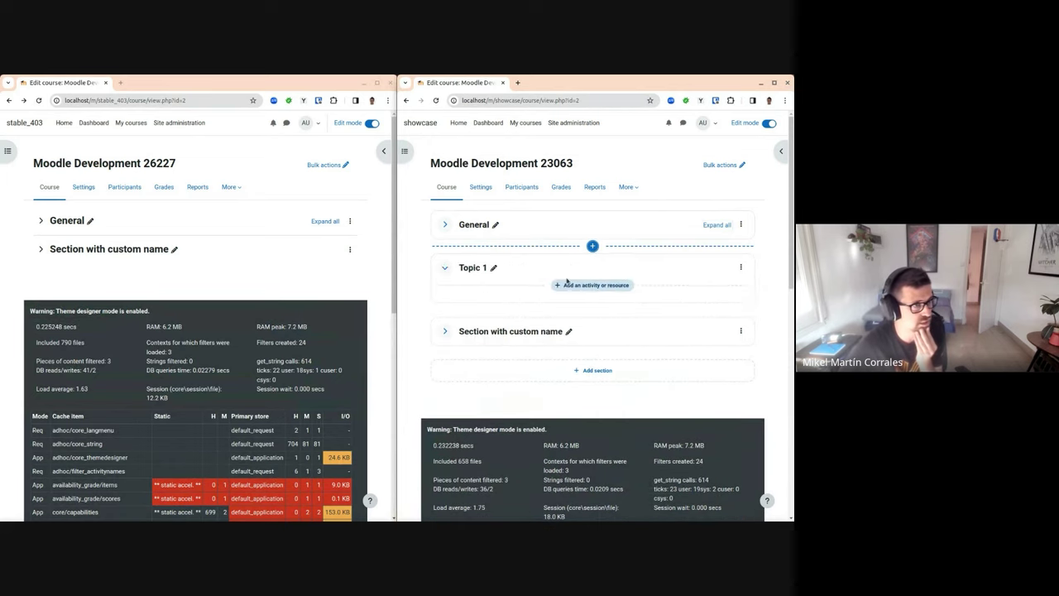
click(741, 267)
click(728, 359)
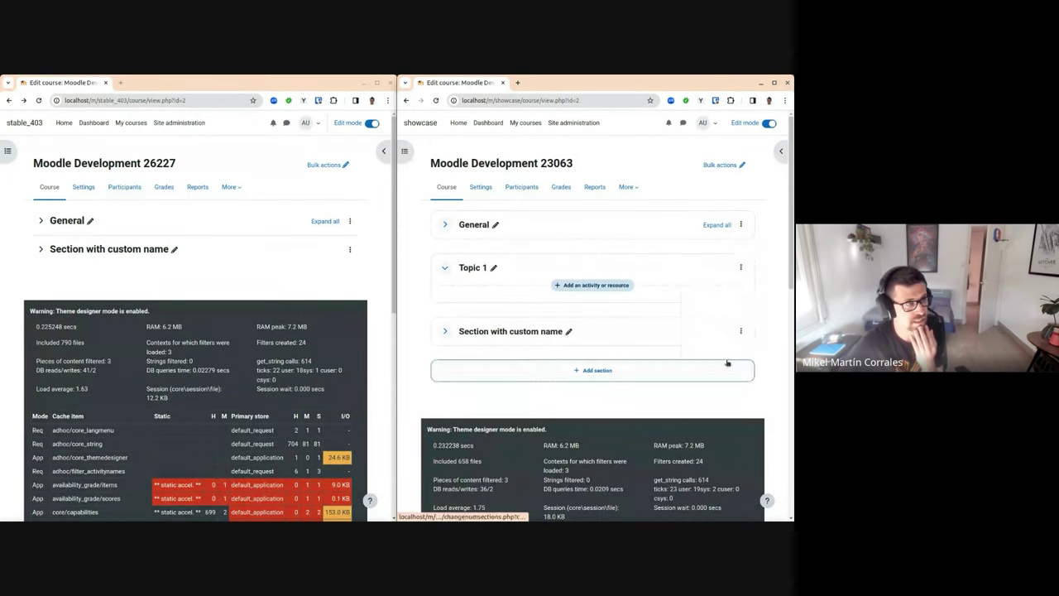
- Expand General and Section with custom name in the showcase course, and open Section with custom name on its own page
click(454, 226)
click(446, 364)
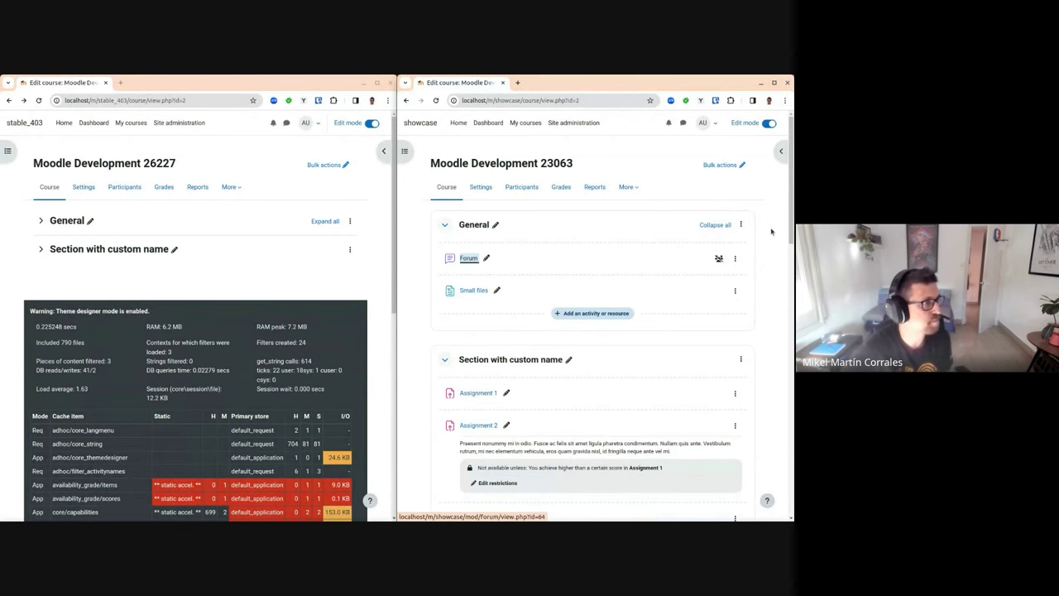
click(740, 358)
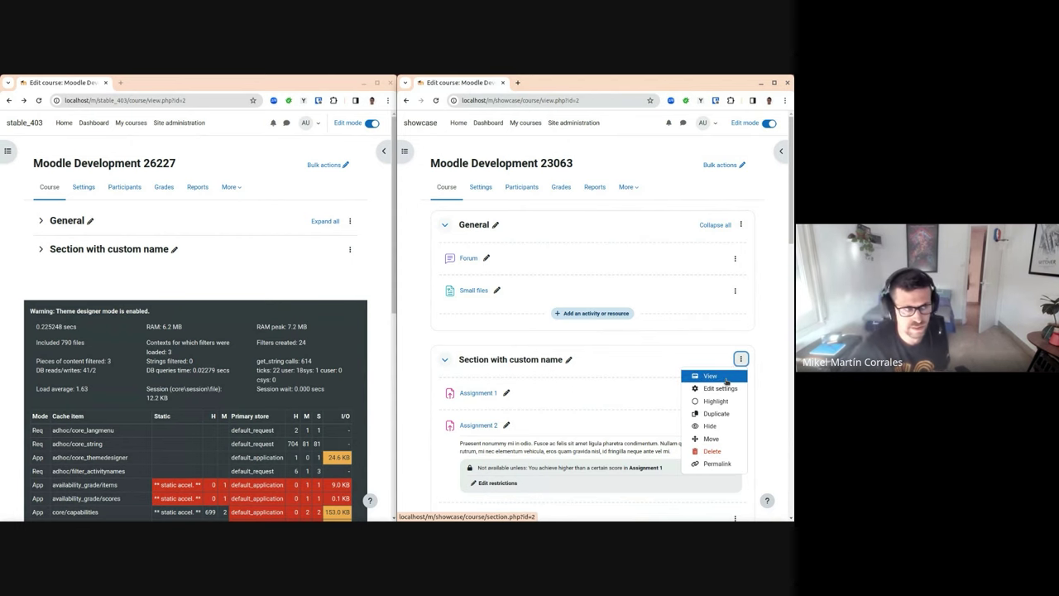
click(725, 378)
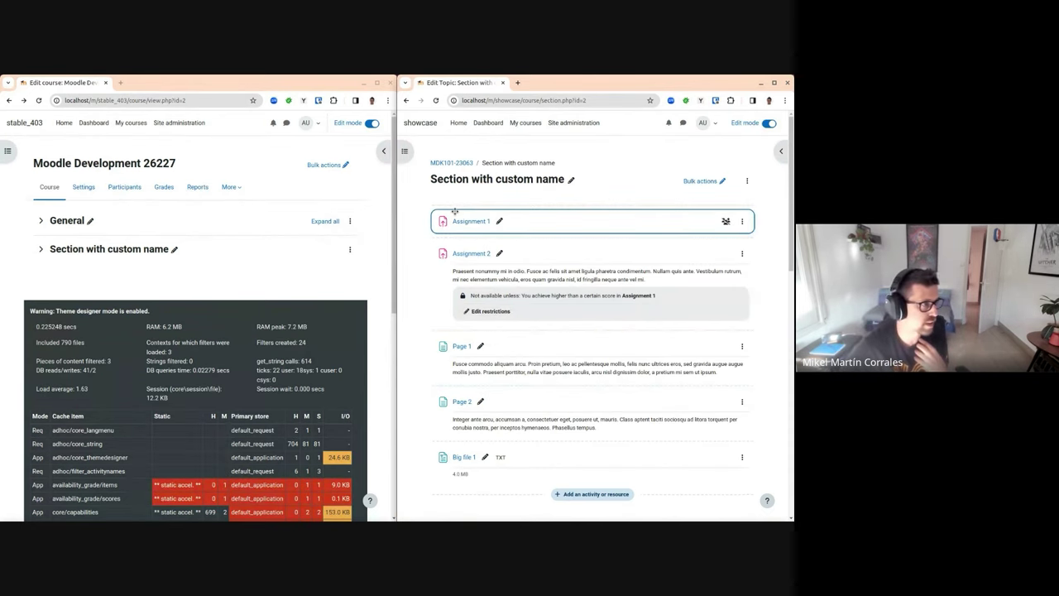
- Bring up the activity chooser above Assignment 1 on the section page and close it
drag(454, 212, 591, 204)
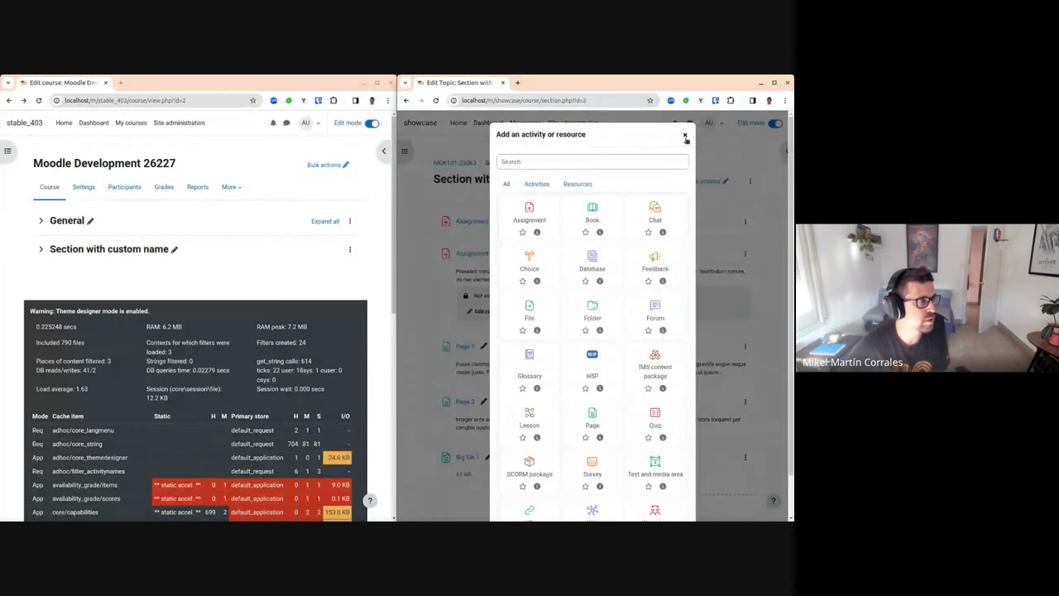
click(687, 139)
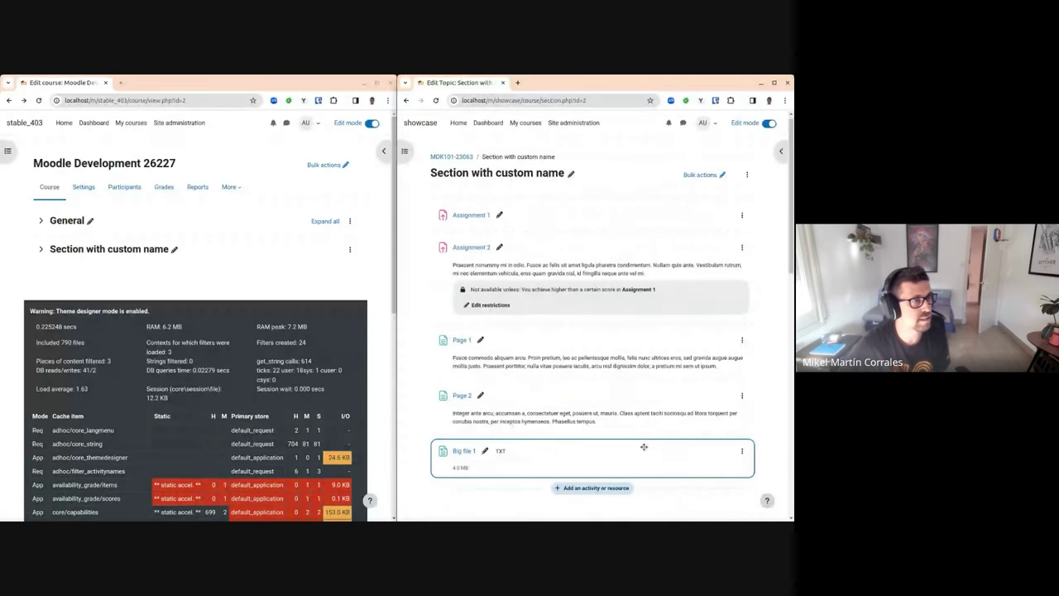
- Enable bulk actions on the section page, select Assignment 2, and exit bulk editing without applying an action
click(700, 181)
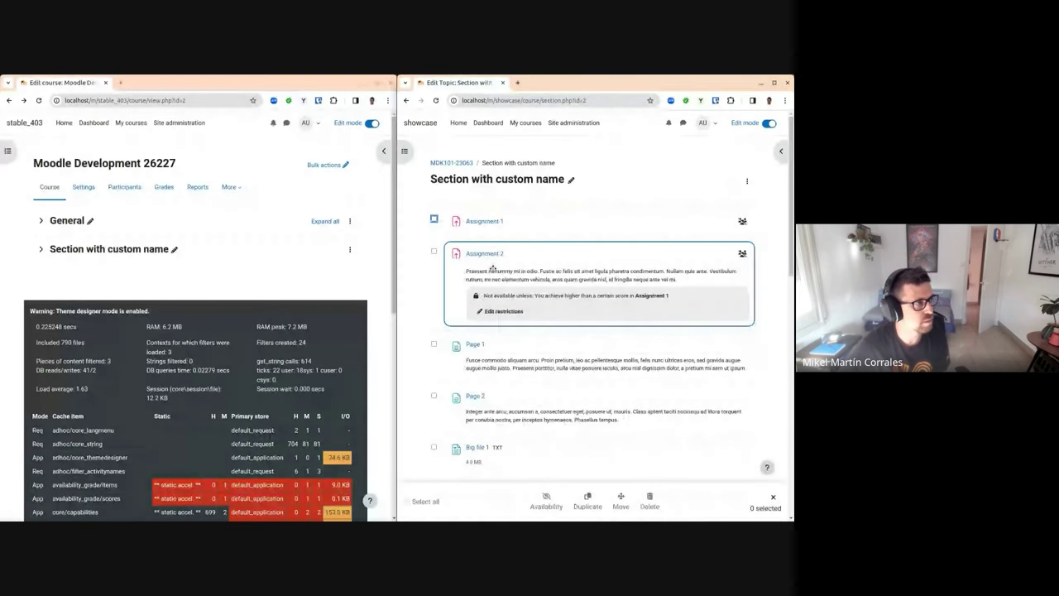
scroll(579, 248, down, 2)
click(432, 153)
scroll(496, 248, up, 2)
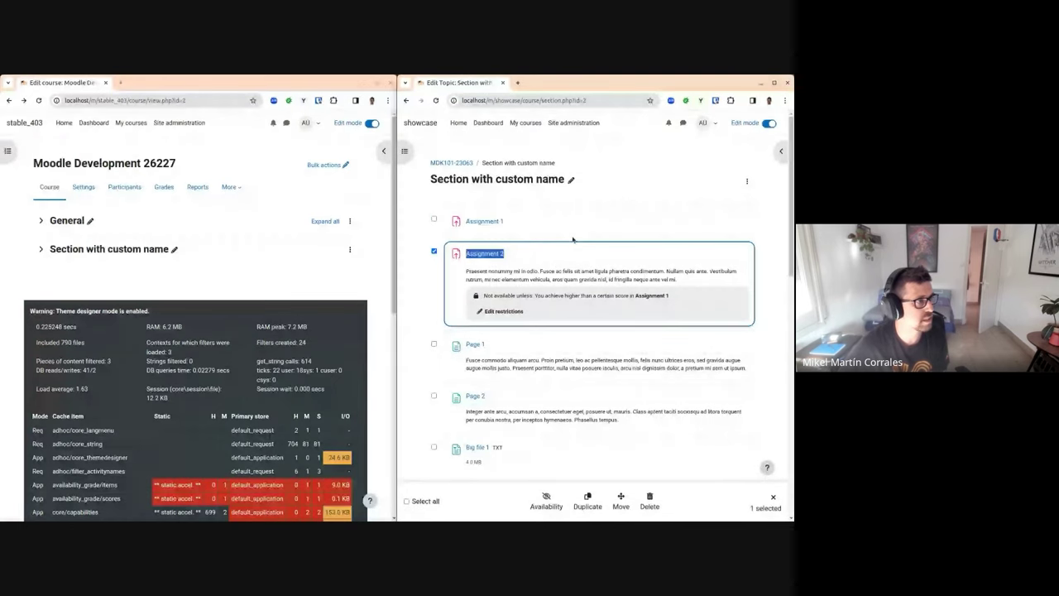
click(772, 497)
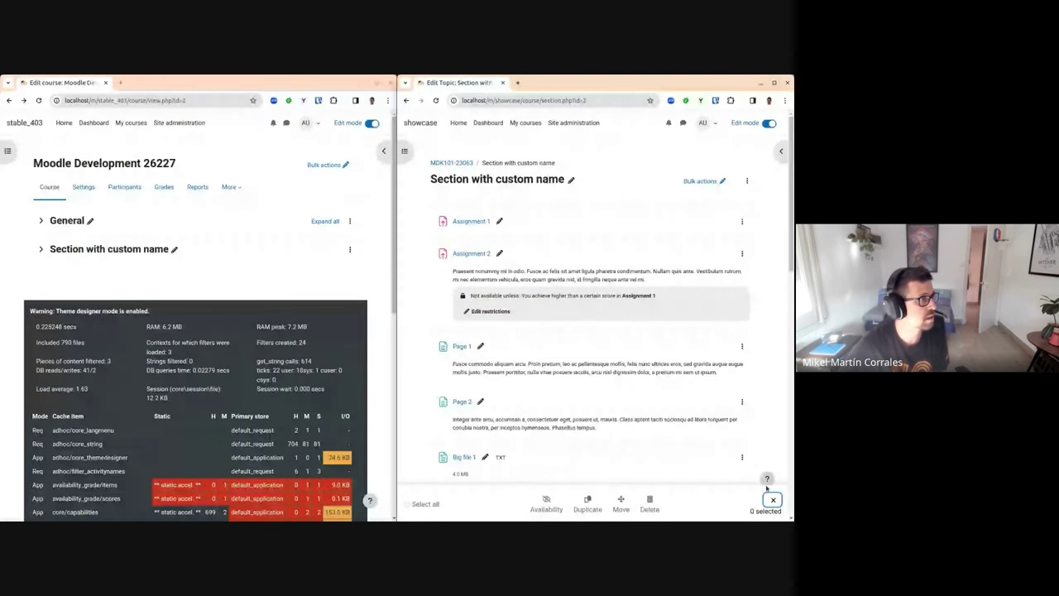
- Return to the main page of course MDK101-23063 and examine its sections down to the add-section control
click(449, 163)
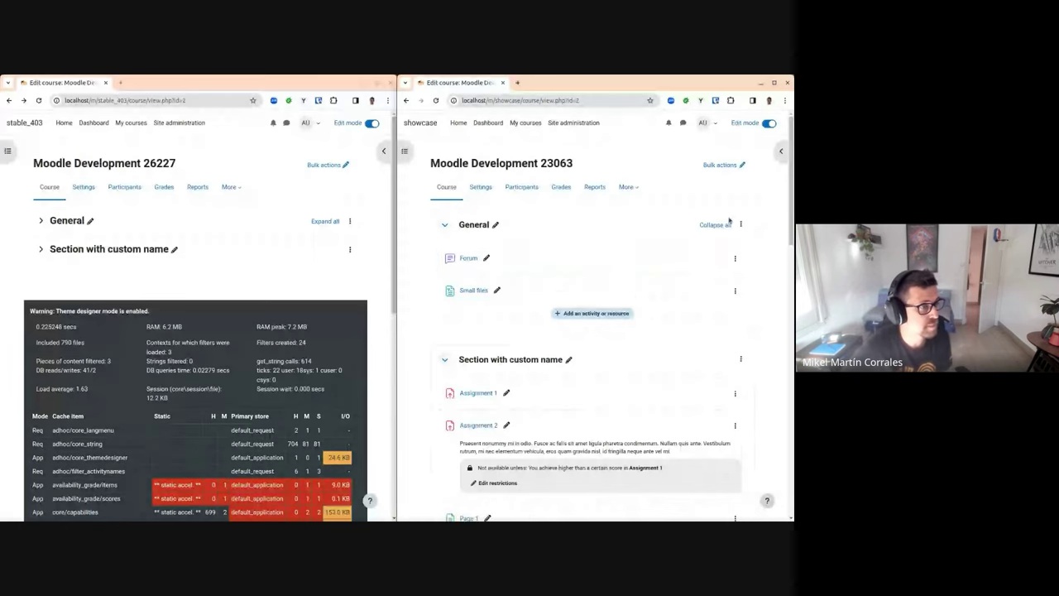
scroll(722, 274, down, 4)
scroll(722, 274, down, 1)
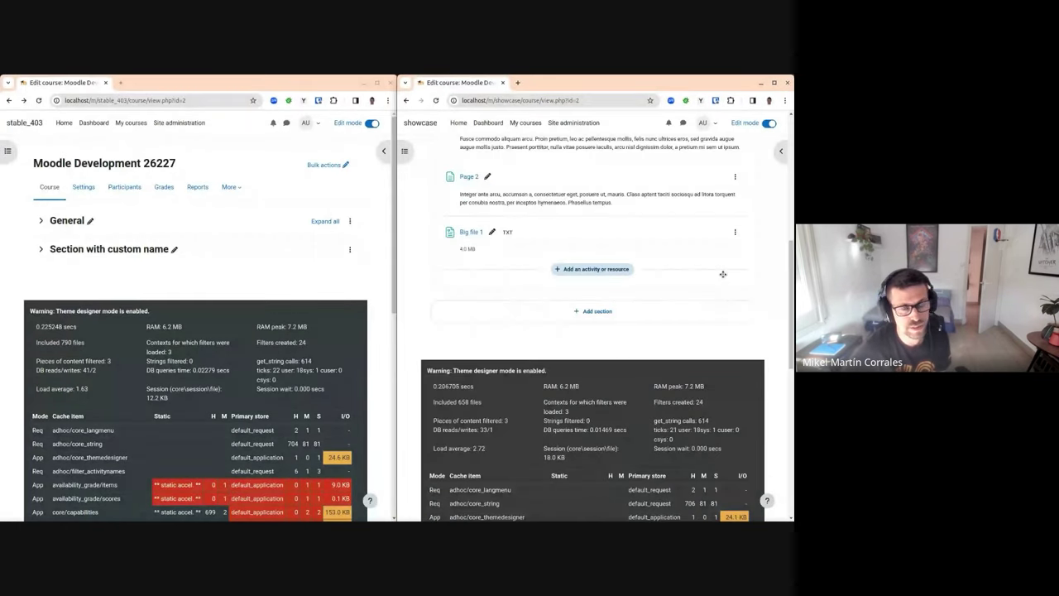
scroll(722, 274, up, 3)
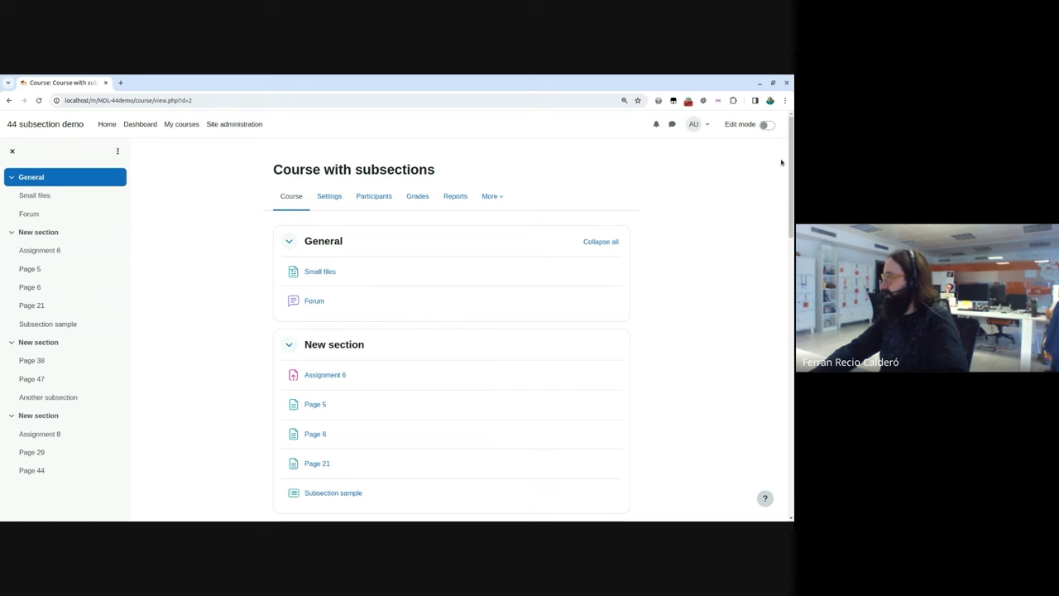
- Turn on edit mode in Course with subsections and look through its sections and subsections down to the add-section control
click(765, 125)
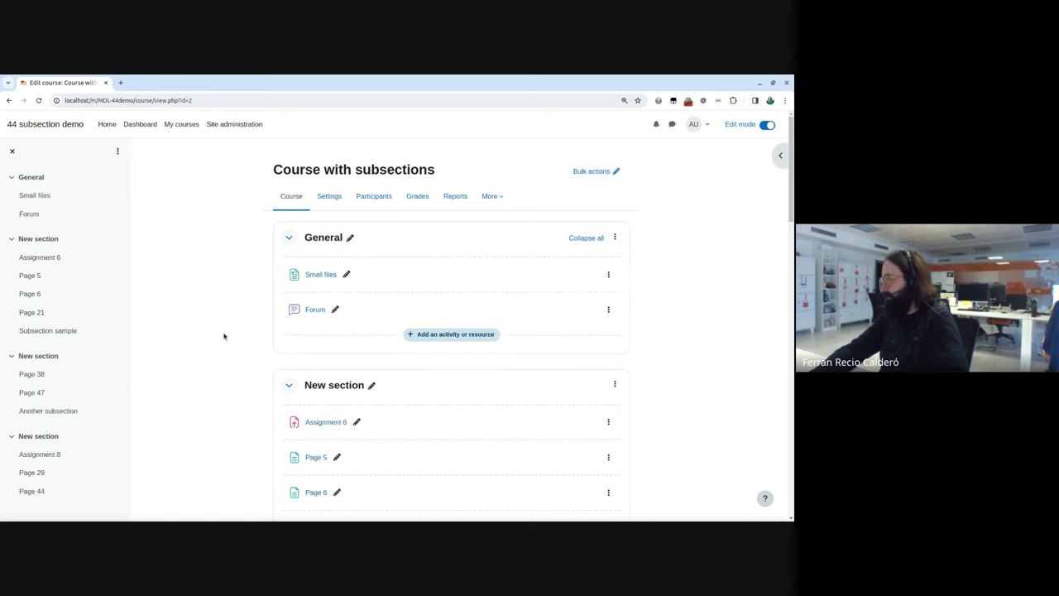
scroll(225, 339, down, 1)
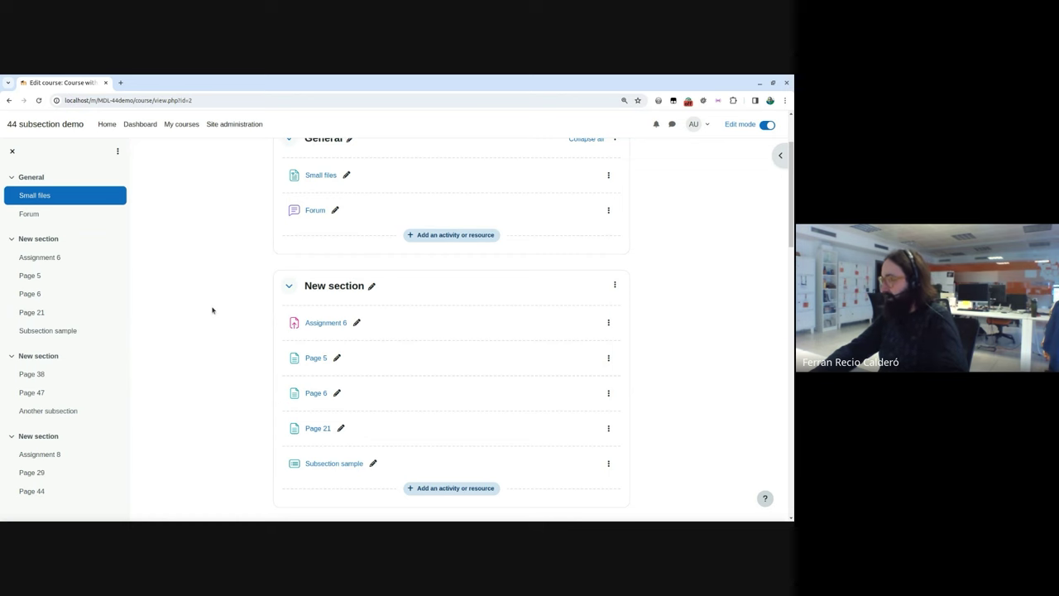
scroll(212, 308, down, 4)
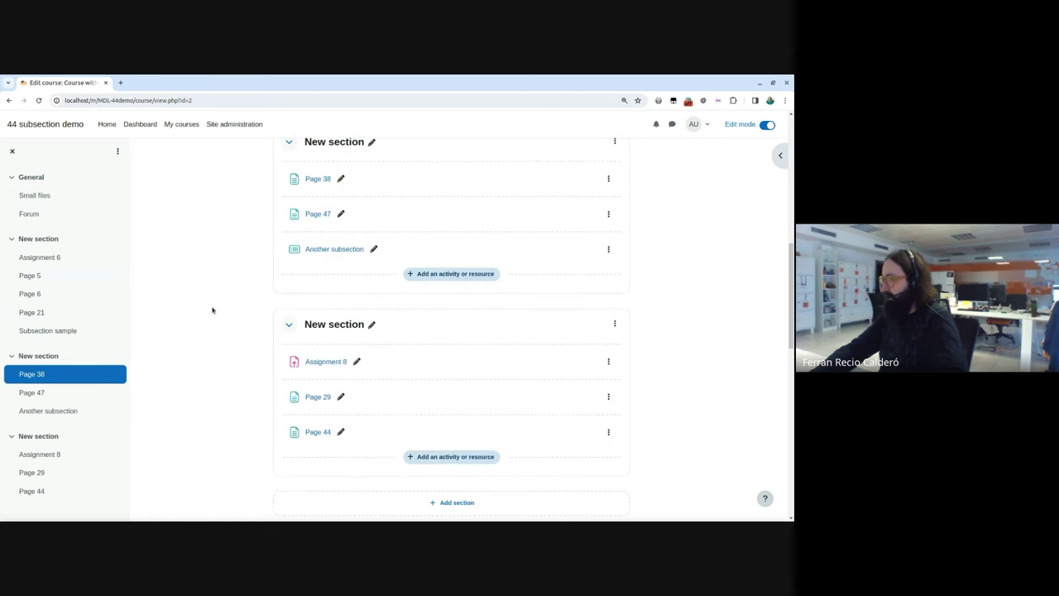
scroll(213, 311, down, 2)
scroll(213, 312, up, 3)
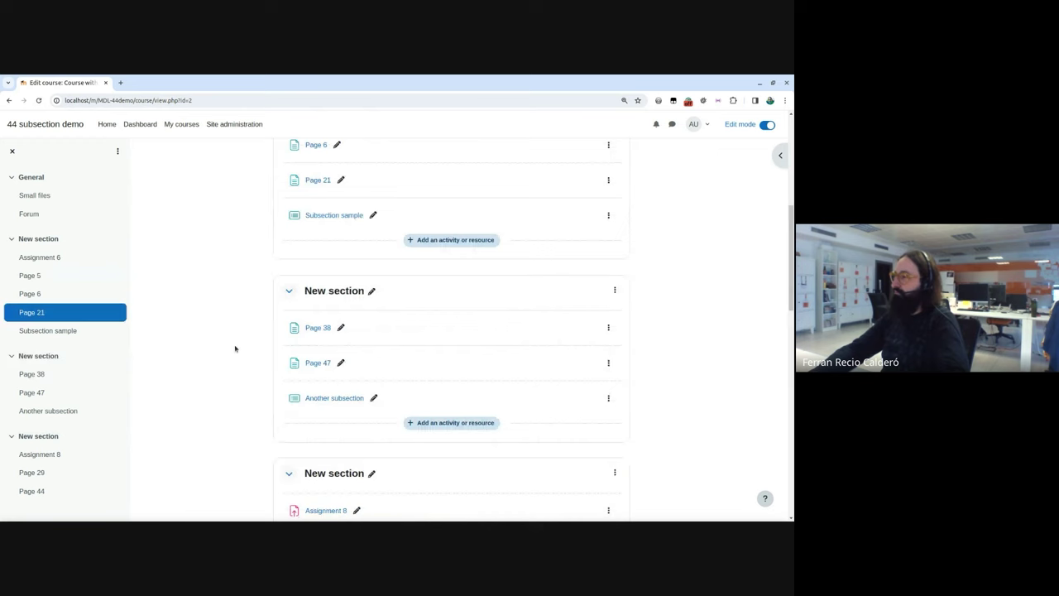
scroll(235, 347, up, 3)
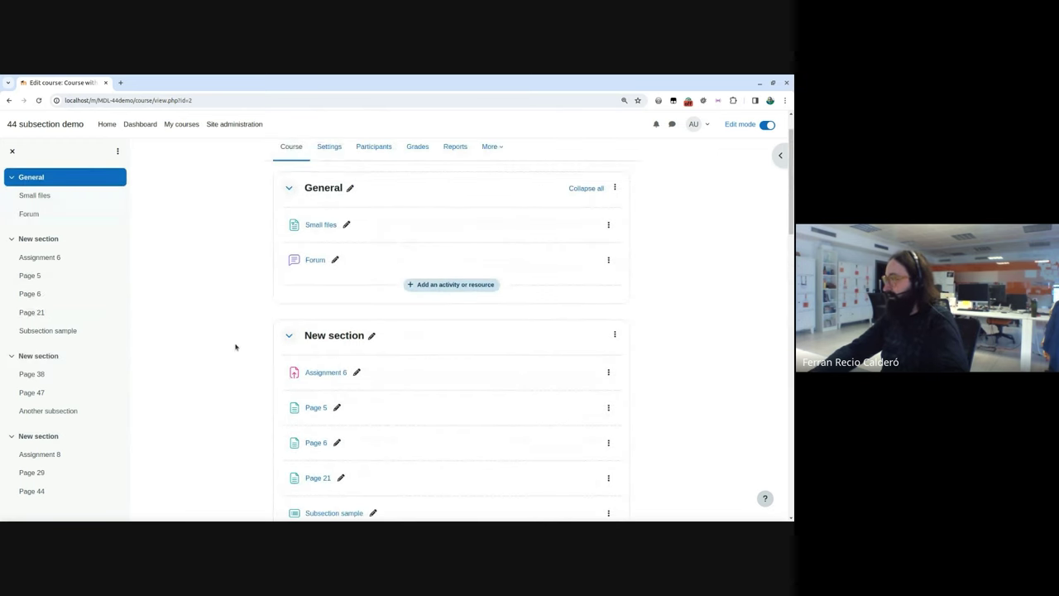
- Look through the sections of the course page, noting where Subsection sample and Another subsection sit among the activities
scroll(235, 347, down, 1)
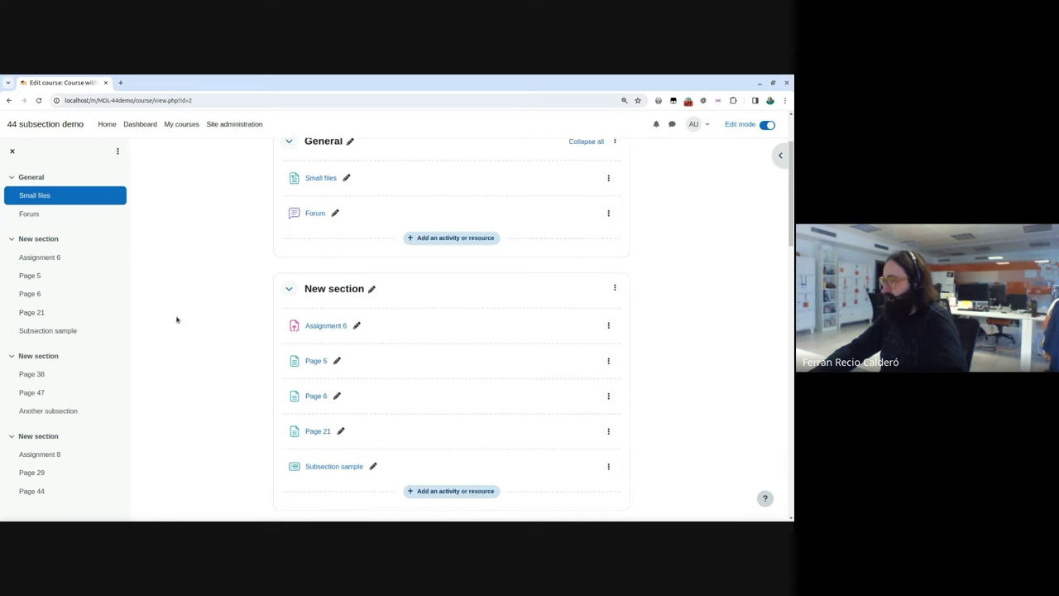
scroll(203, 267, up, 2)
scroll(207, 273, down, 5)
scroll(210, 279, up, 2)
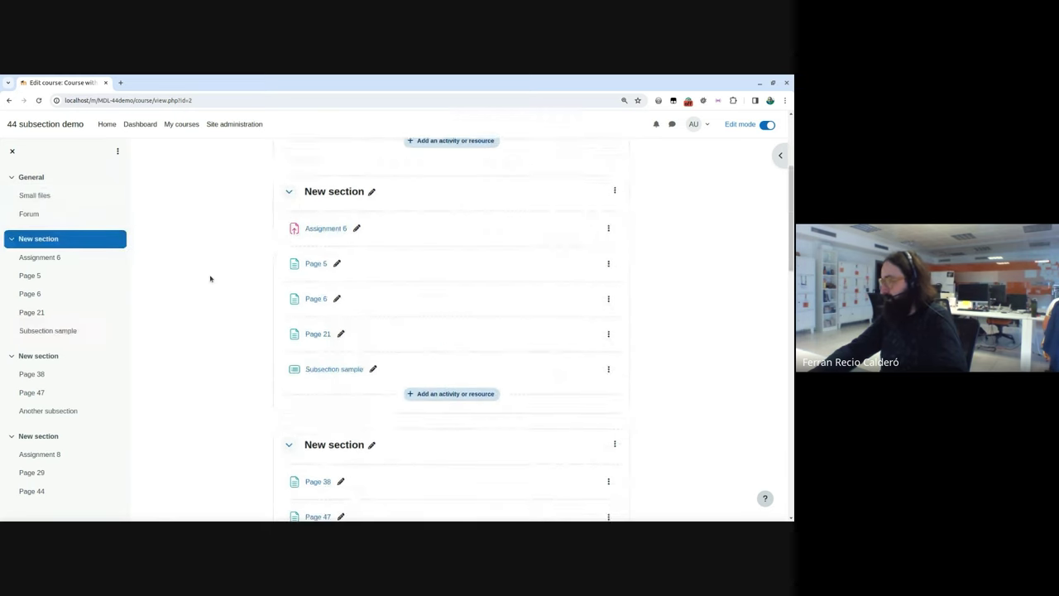
scroll(219, 296, up, 1)
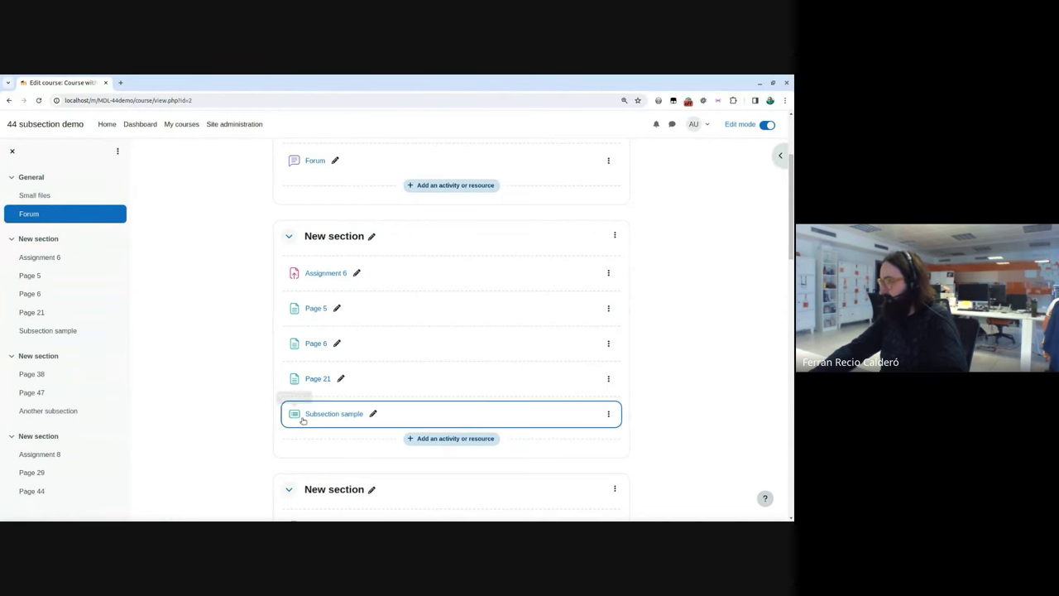
scroll(300, 413, down, 3)
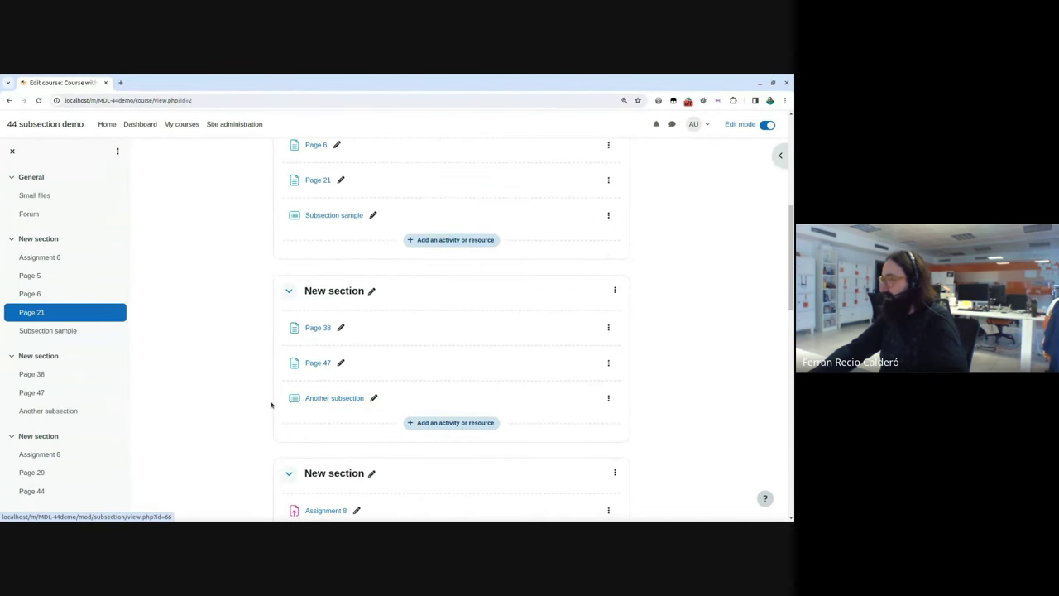
scroll(231, 396, up, 1)
scroll(215, 395, up, 2)
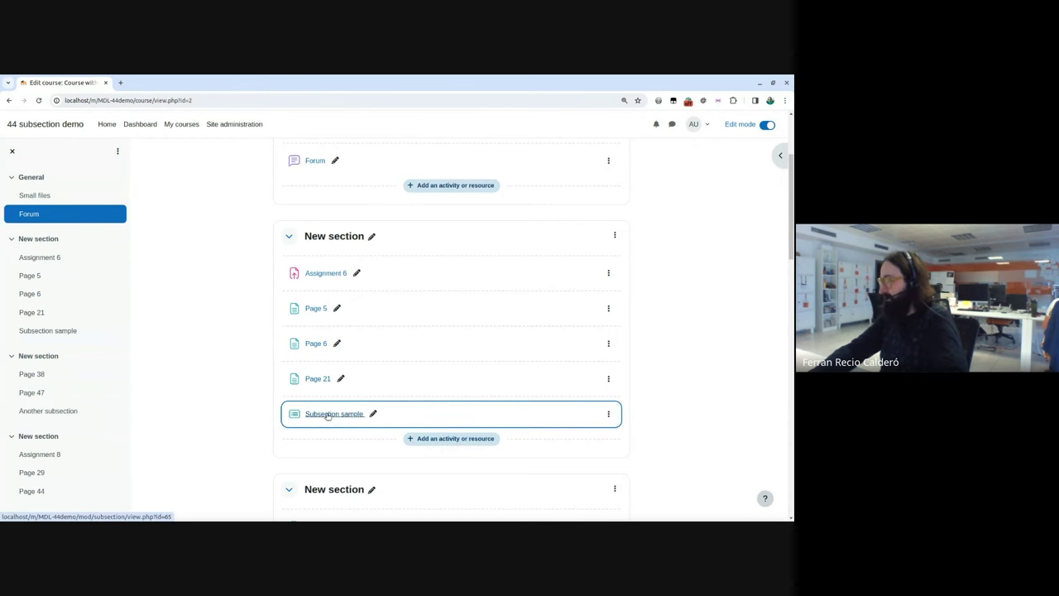
scroll(248, 405, down, 1)
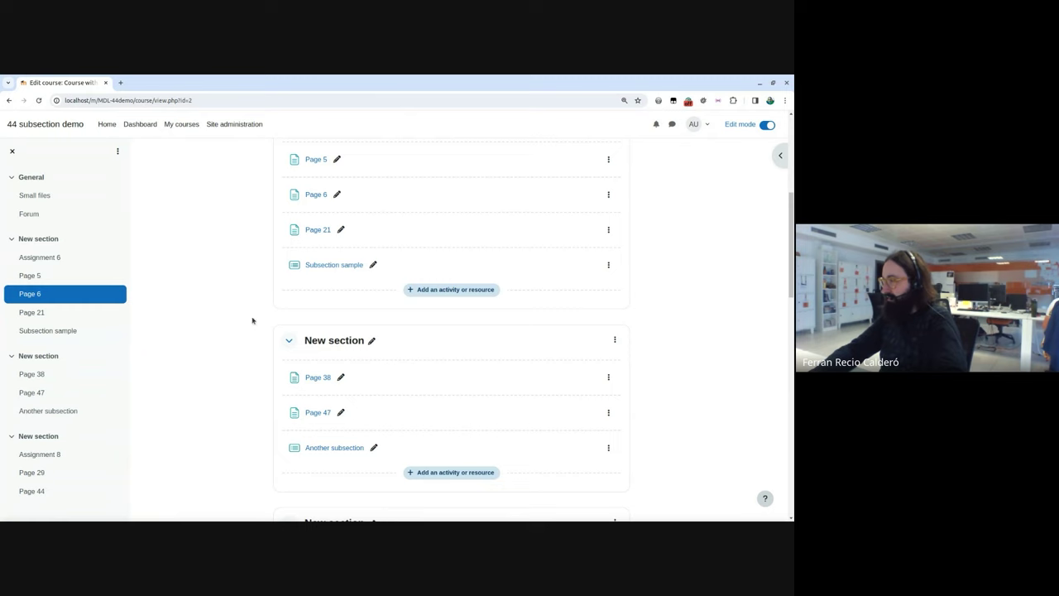
scroll(252, 320, down, 5)
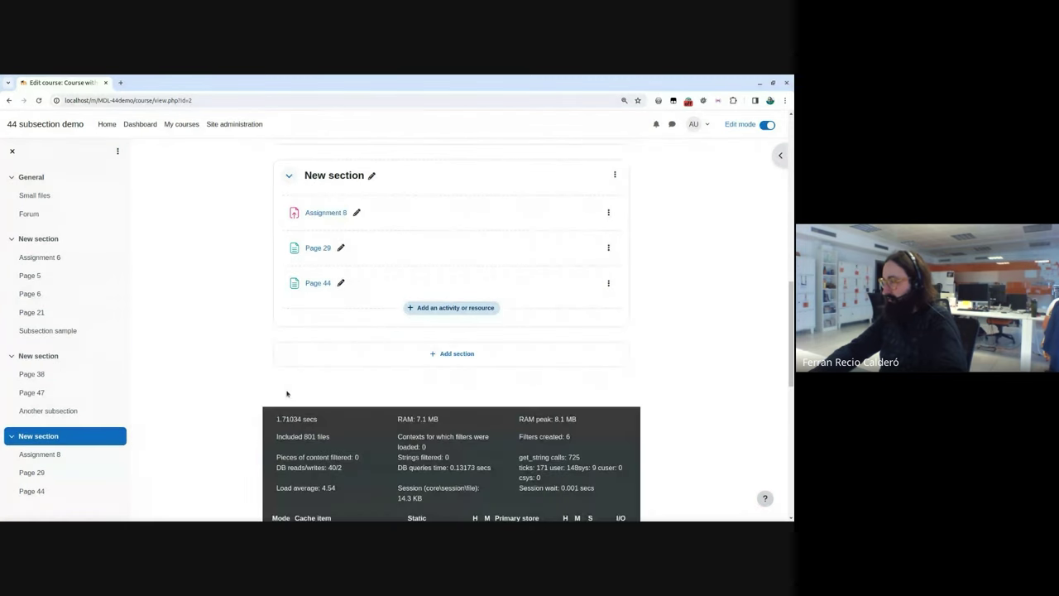
scroll(244, 315, up, 1)
scroll(260, 355, up, 1)
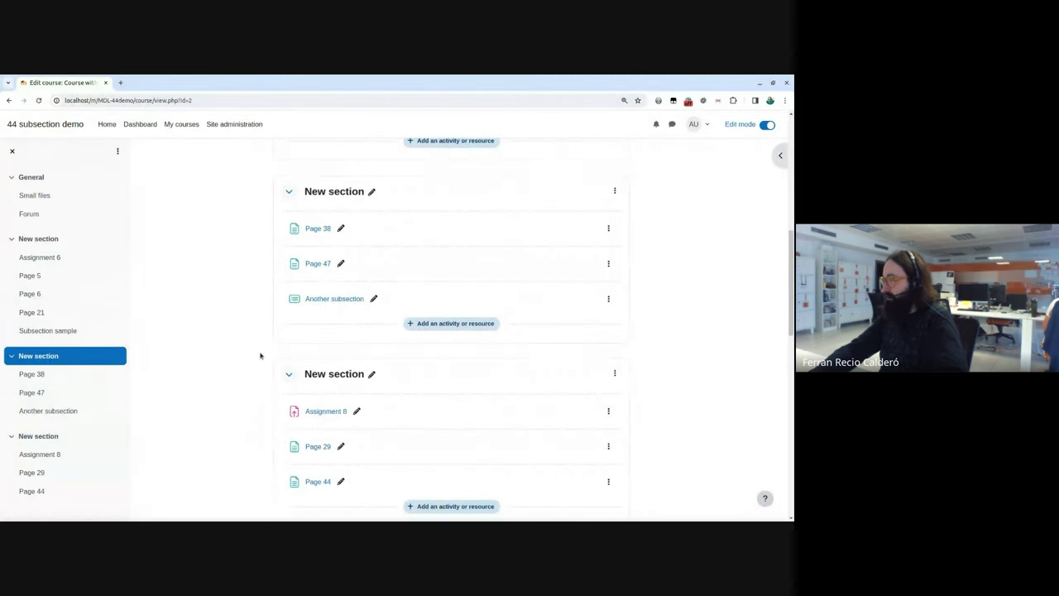
- Open the Another subsection page and look over its available section actions without applying any
click(334, 298)
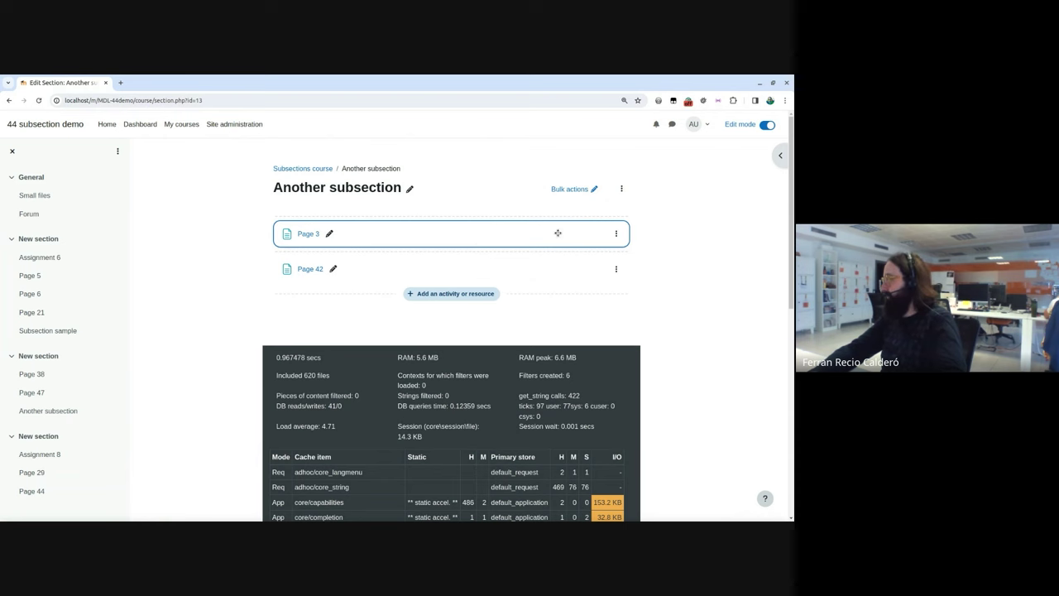
click(621, 189)
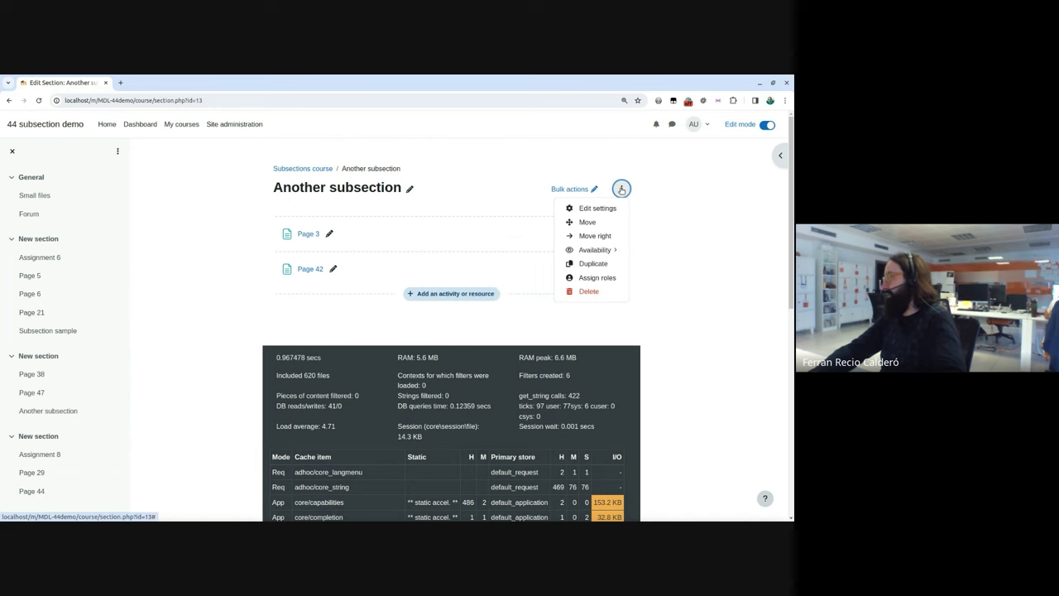
click(629, 188)
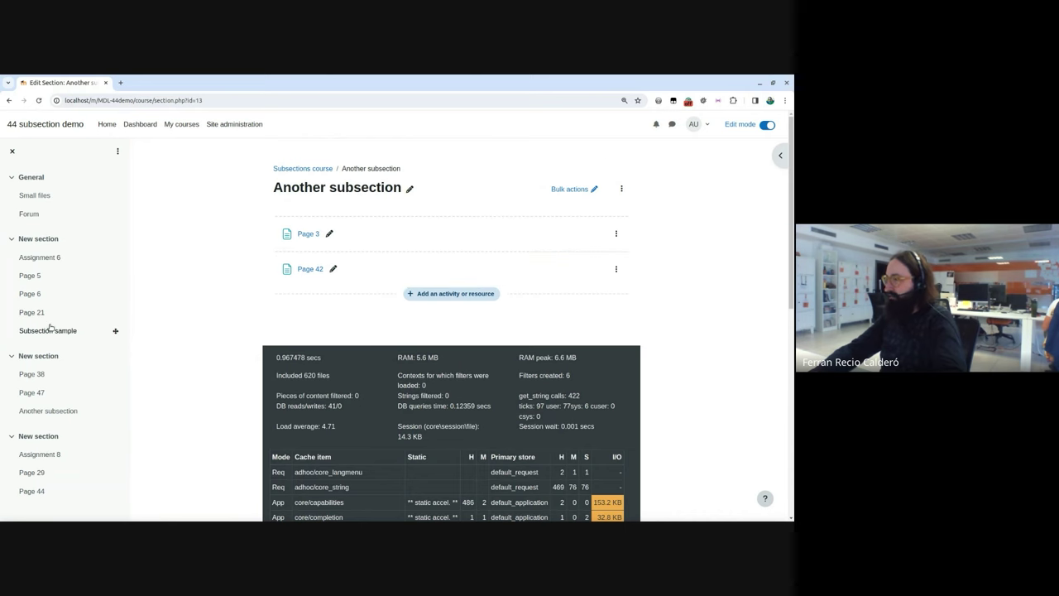
scroll(76, 364, down, 3)
scroll(91, 376, up, 3)
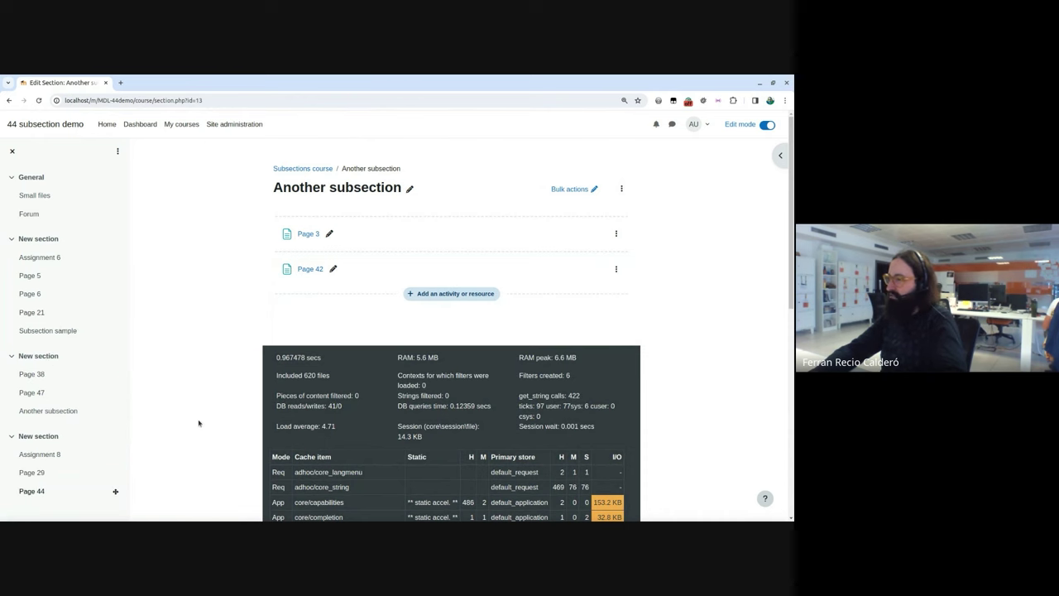
- Try to move Page 44 from the course index into Another subsection, and reorder Page 6 above Page 5 in the index
drag(115, 490, 317, 235)
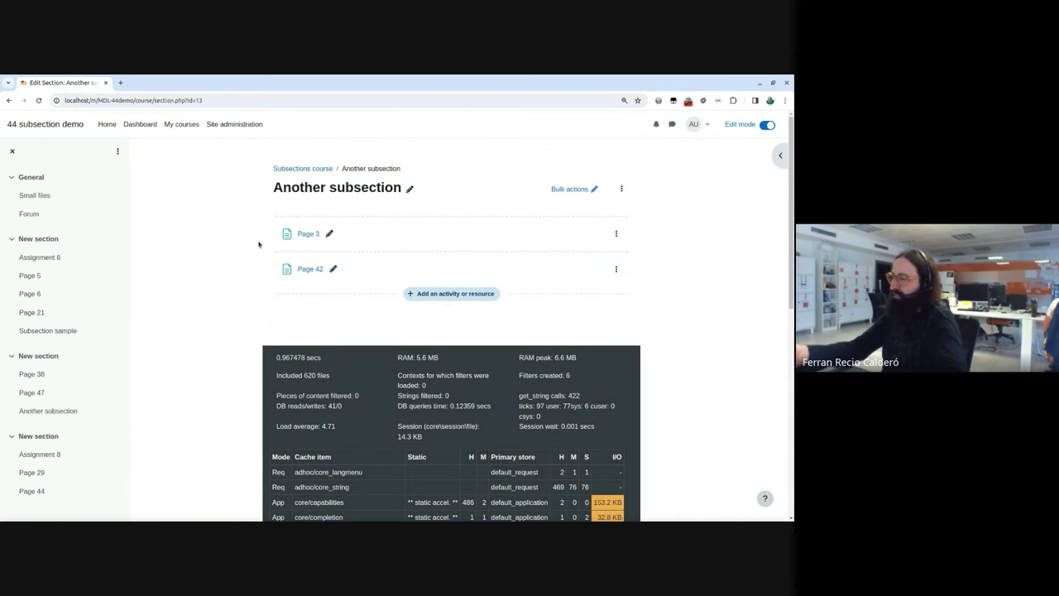
drag(113, 488, 208, 267)
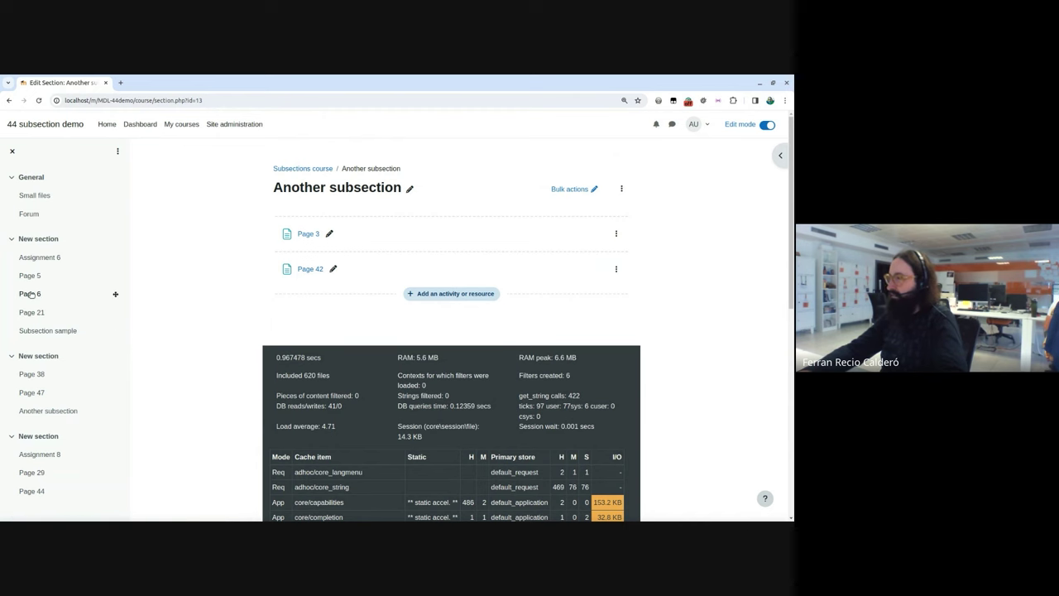
drag(71, 298, 118, 274)
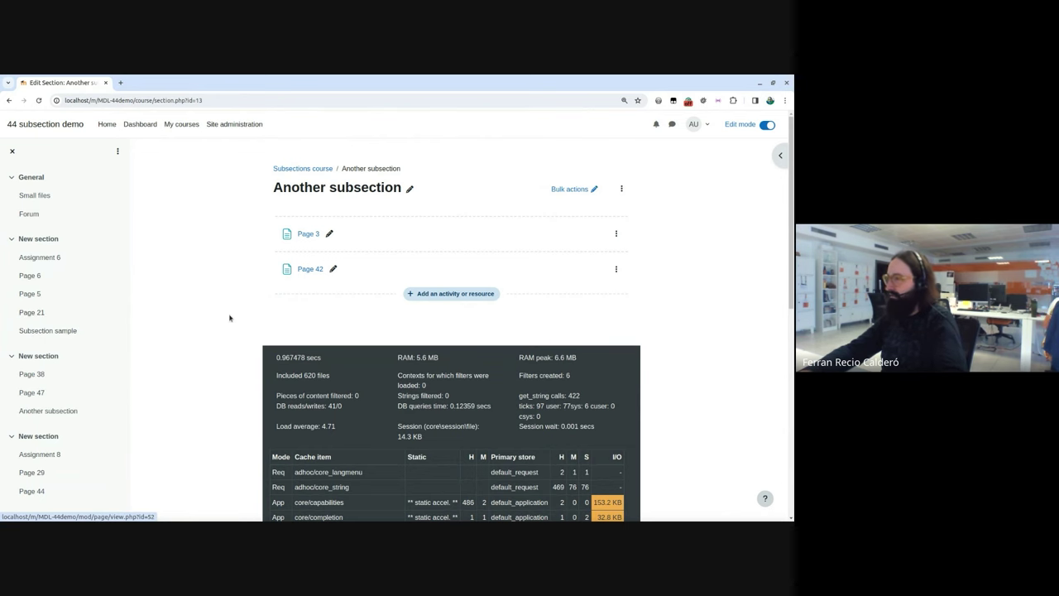
- Try to move Subsection sample and Another subsection from the course index into the content of the open subsection
drag(114, 331, 450, 215)
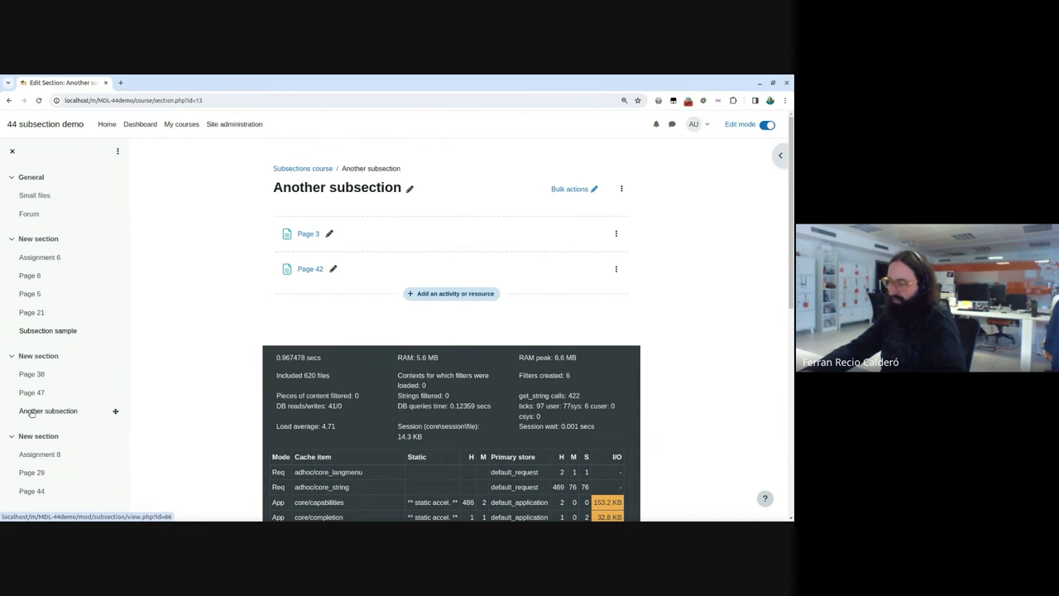
drag(30, 413, 220, 248)
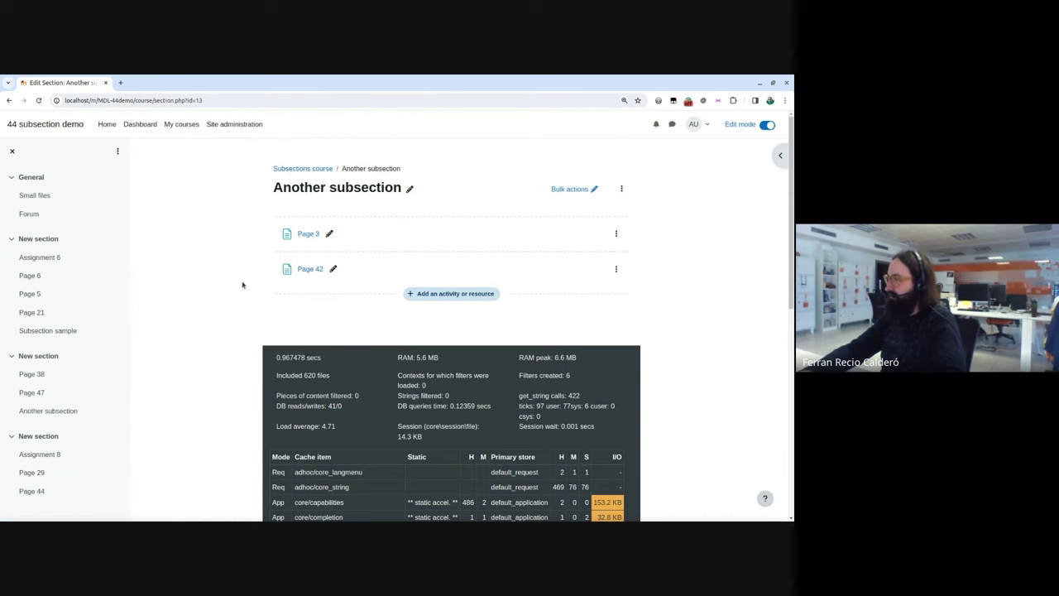
- Rename the open subsection to fdsjakl from its page heading
click(409, 191)
key(BackSpace)
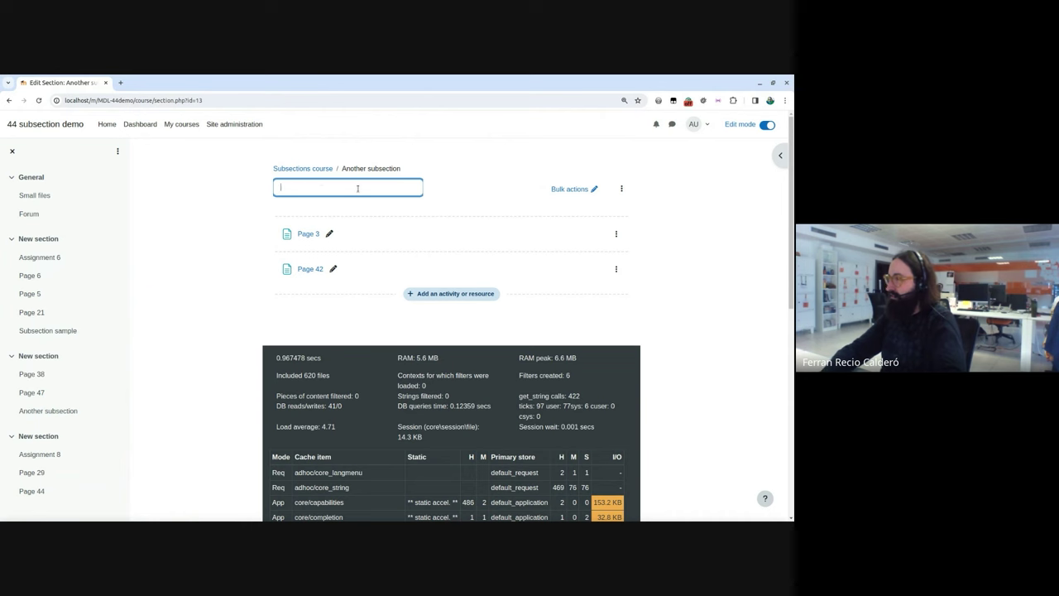
text(Another subsection)
key(Return)
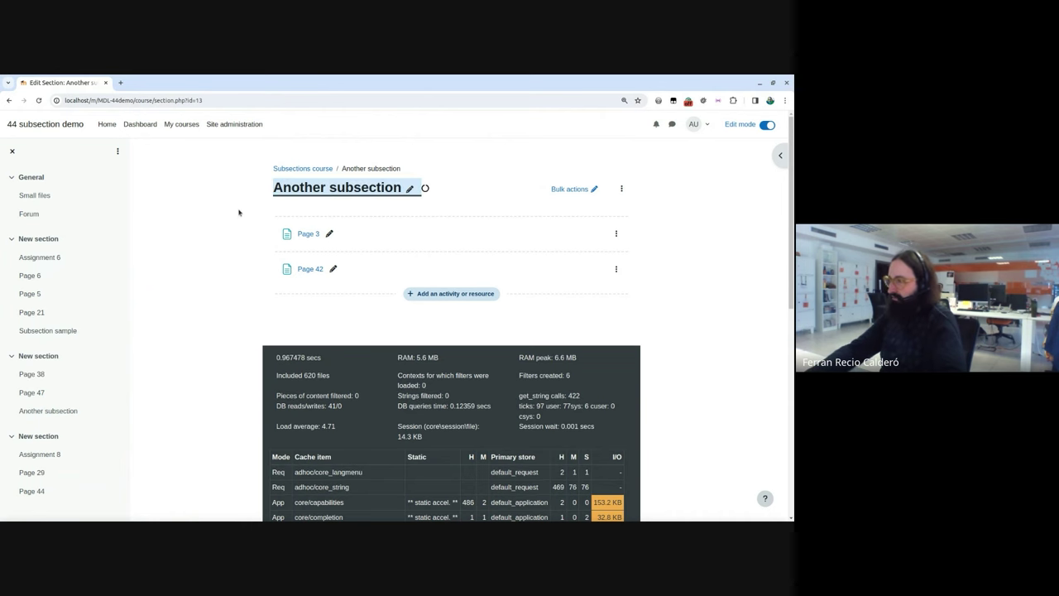
- Return to the main page of Course with subsections and add a new section at the end
click(279, 172)
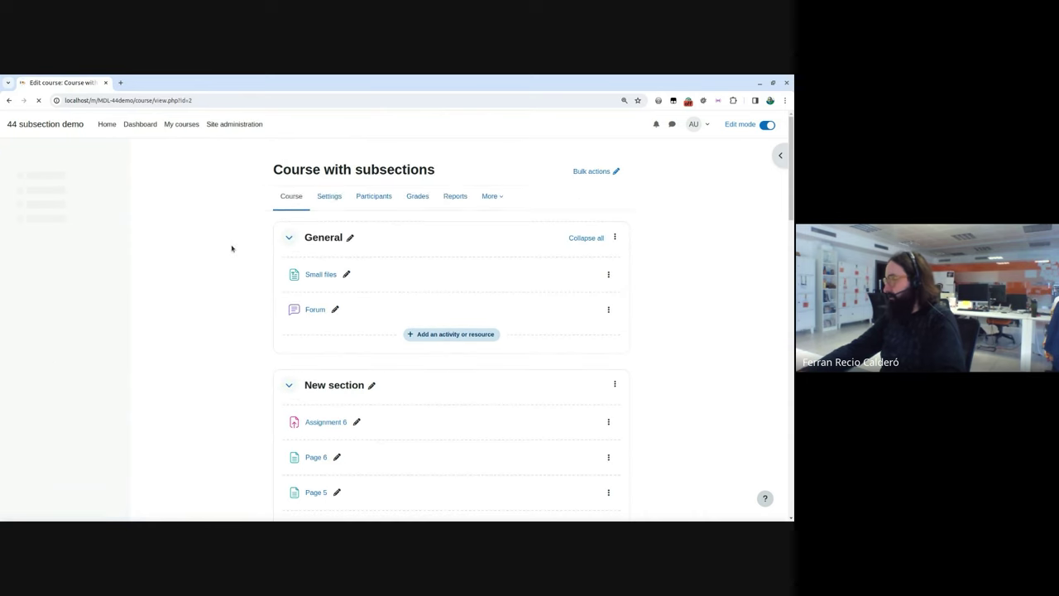
scroll(232, 248, down, 1)
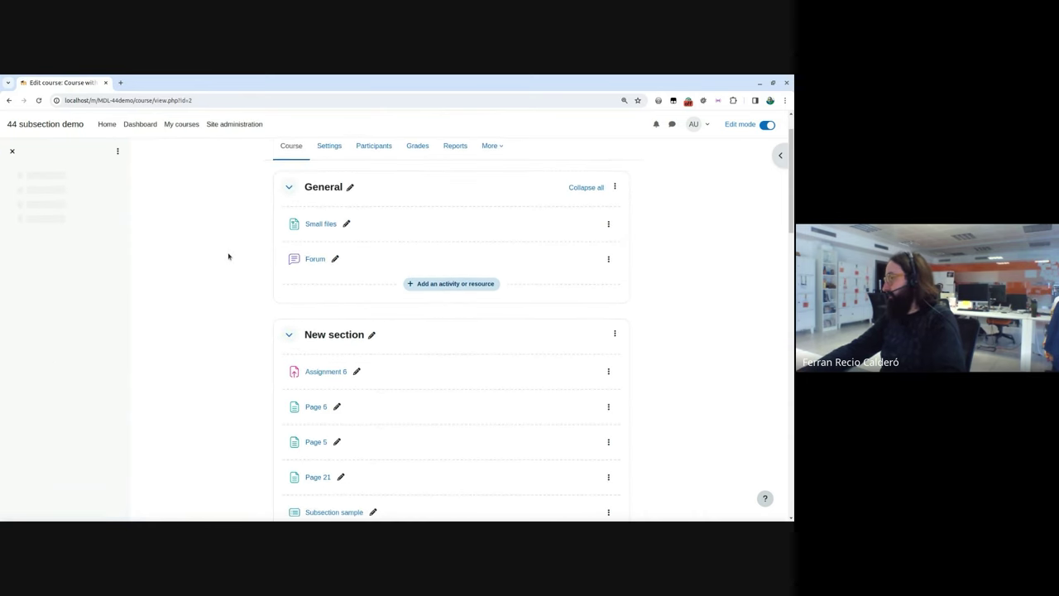
scroll(227, 266, down, 1)
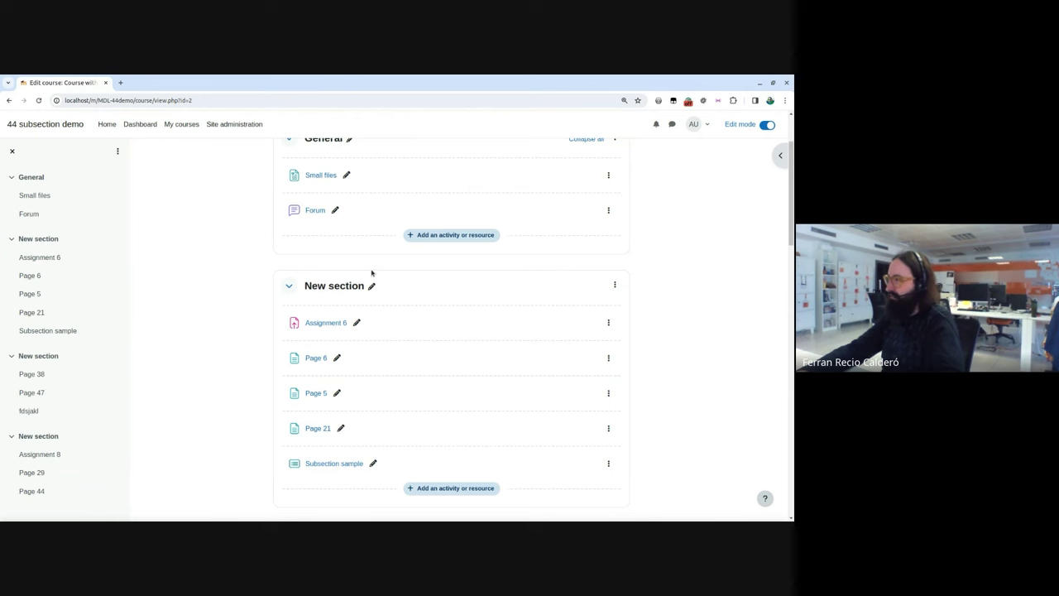
scroll(345, 327, down, 10)
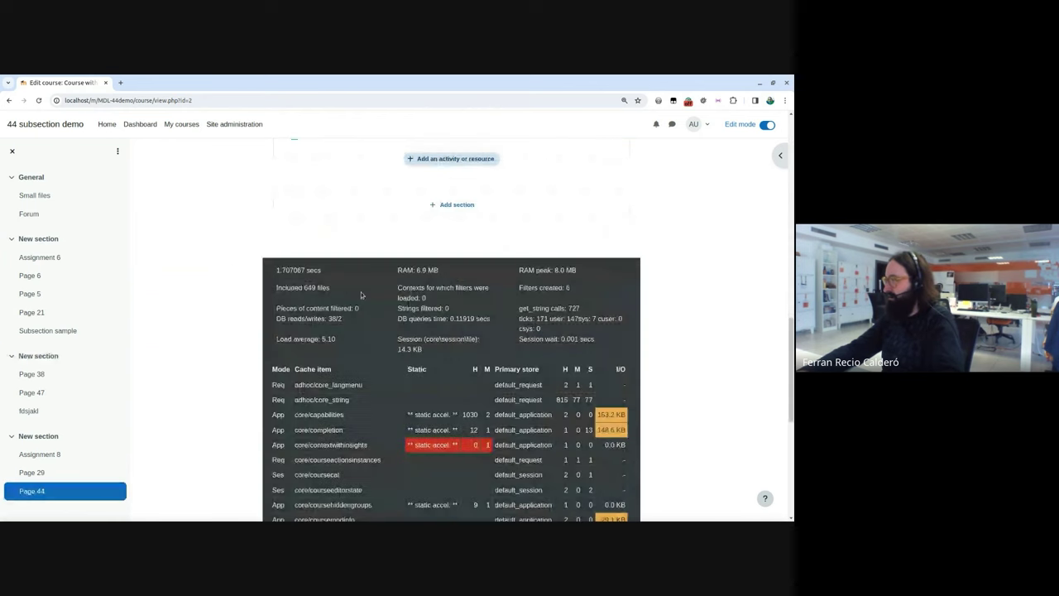
click(431, 204)
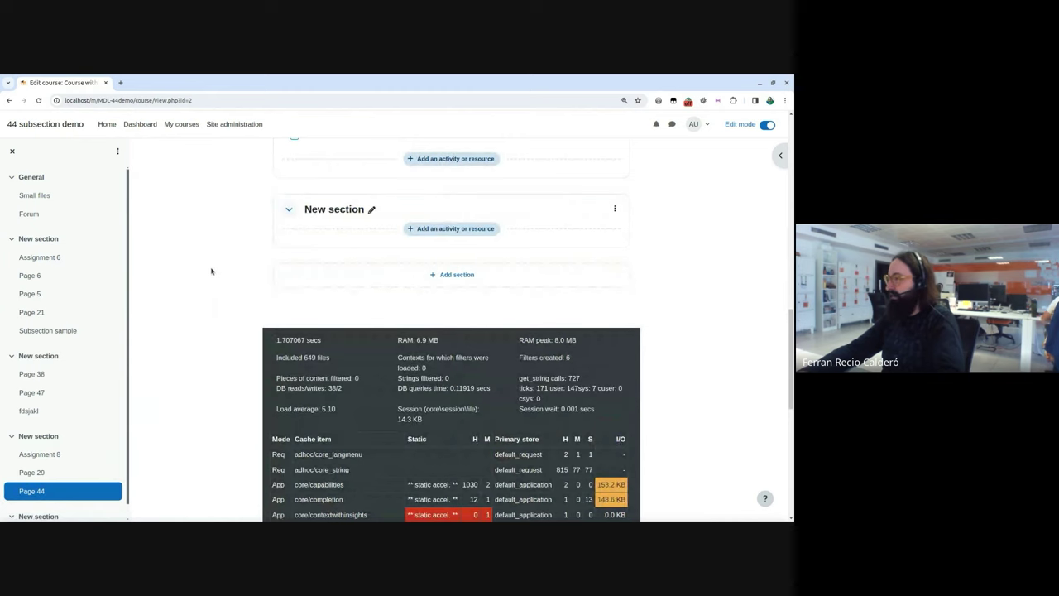
- Open the Subsection sample page from the first New section of the course
scroll(213, 278, up, 3)
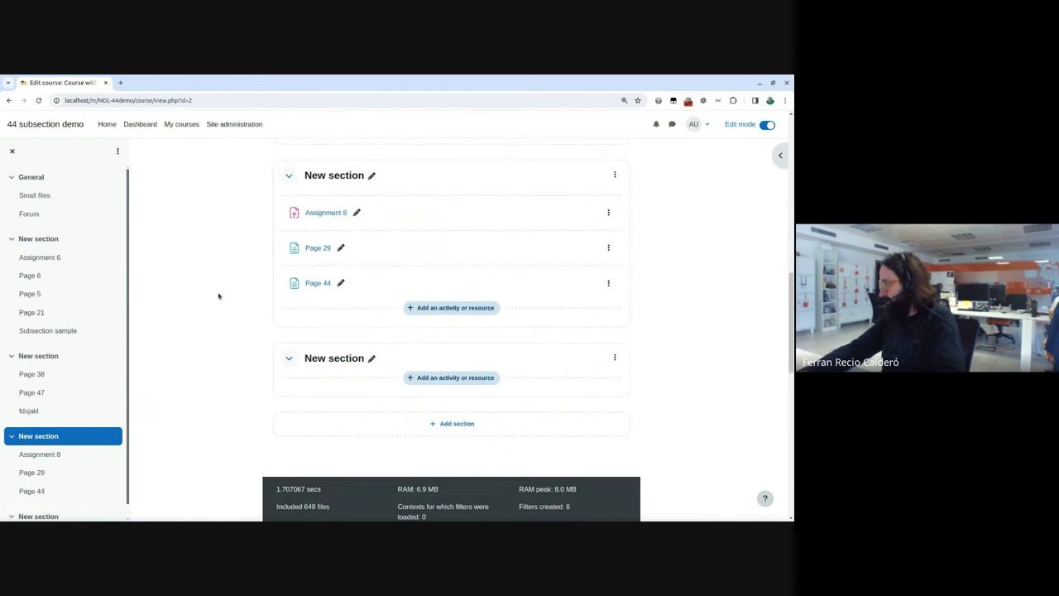
scroll(219, 296, up, 10)
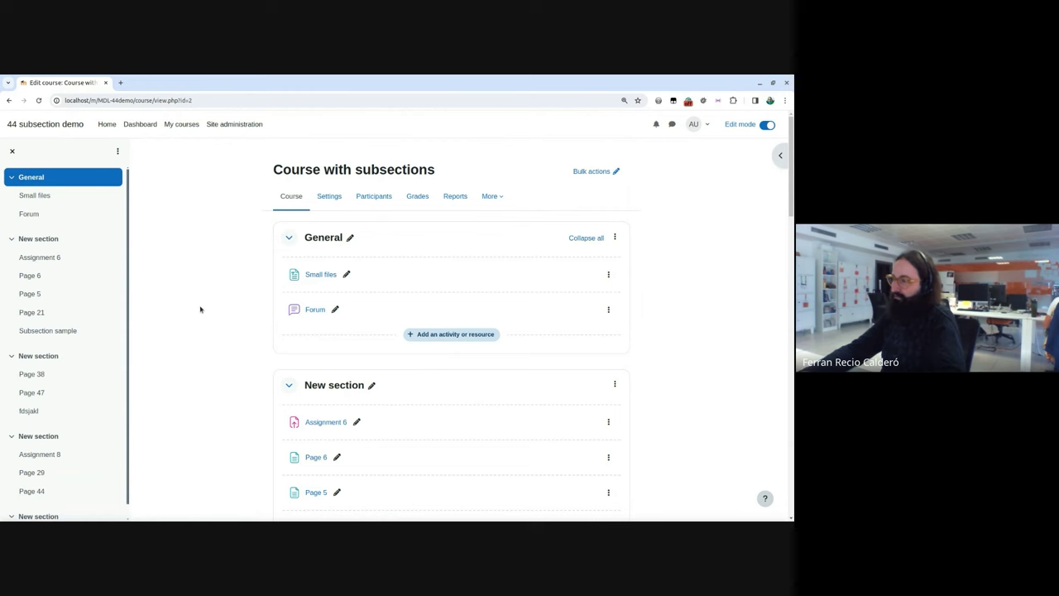
scroll(204, 308, down, 1)
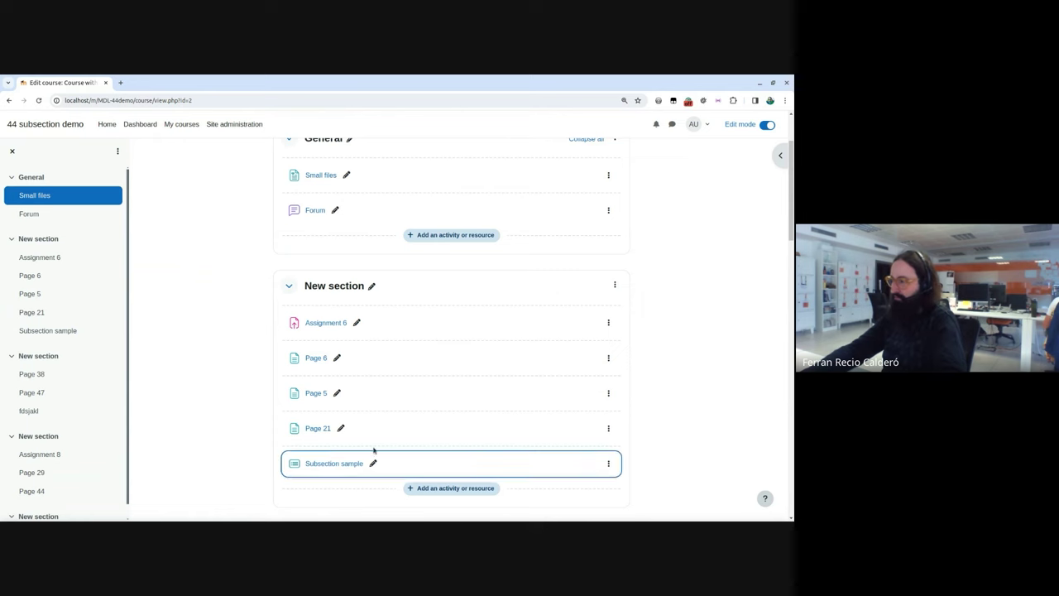
click(333, 464)
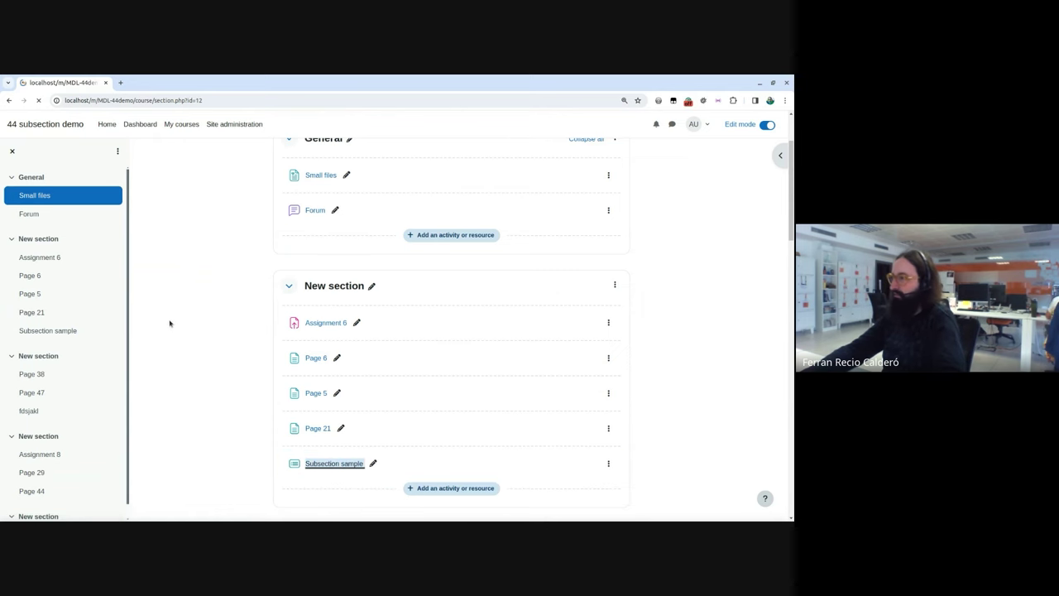